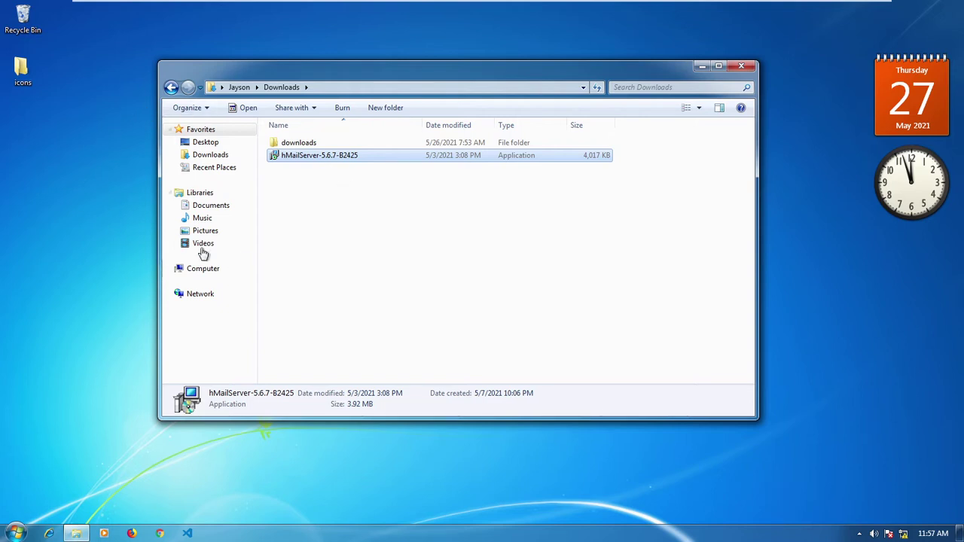
# Deselect the hMailServer-5.6.7-B2425 installer in the Downloads folder, leaving it visible
pyautogui.click(292, 203)
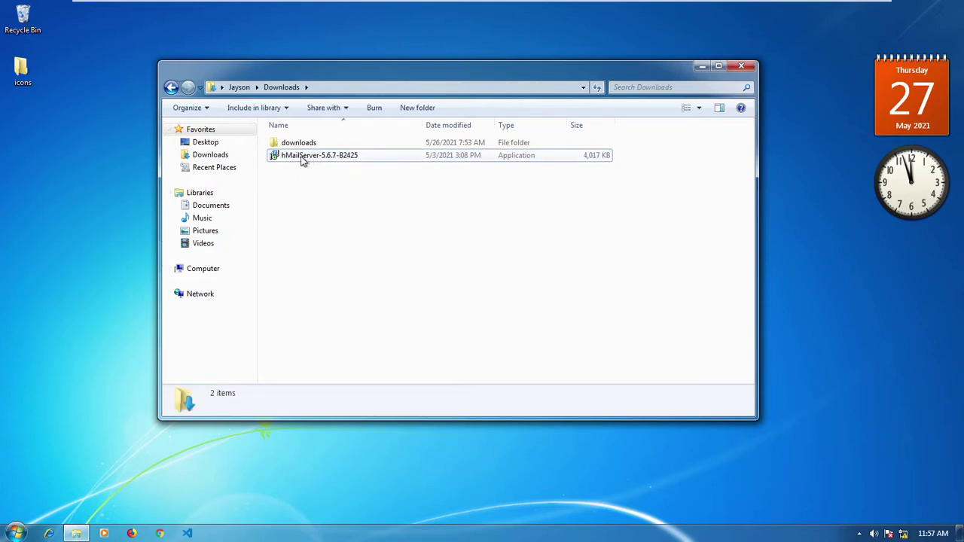
# Launch the hMailServer-5.6.7-B2425 installer, approve the UAC prompt and accept the licence
pyautogui.doubleClick(302, 156)
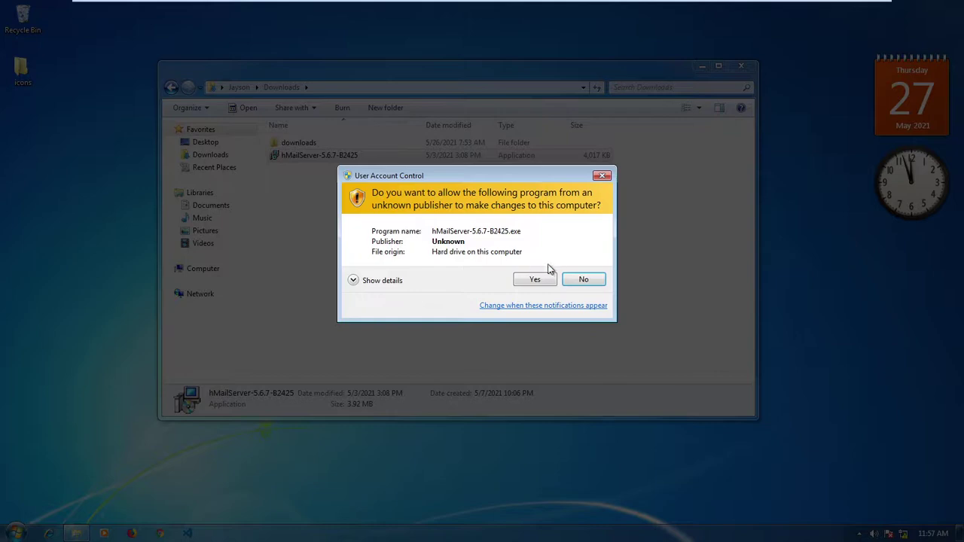
pyautogui.click(535, 280)
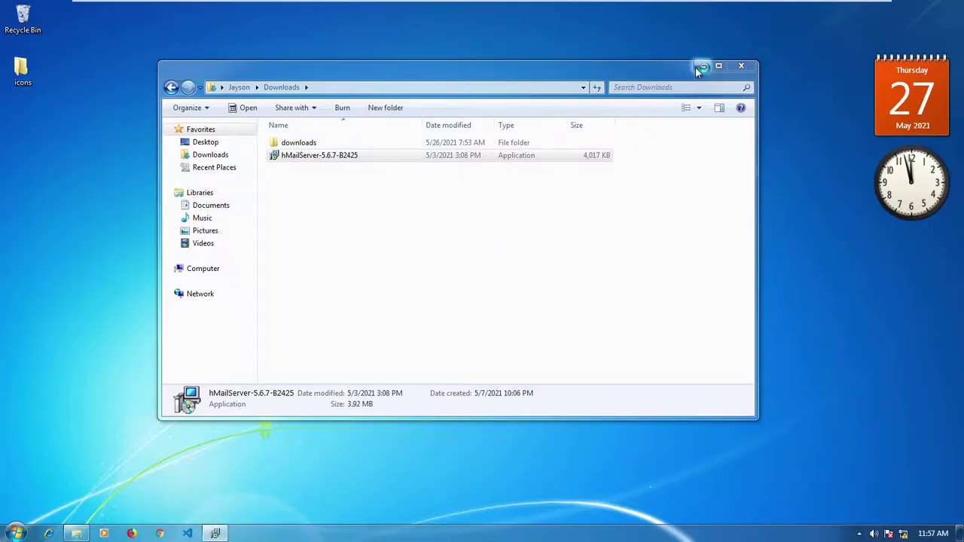
pyautogui.click(697, 67)
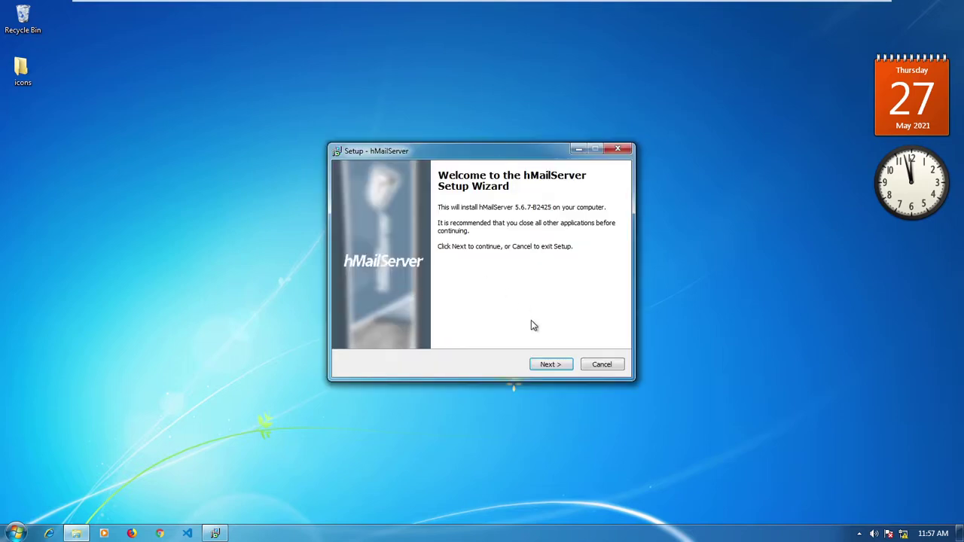
pyautogui.click(549, 365)
pyautogui.click(412, 328)
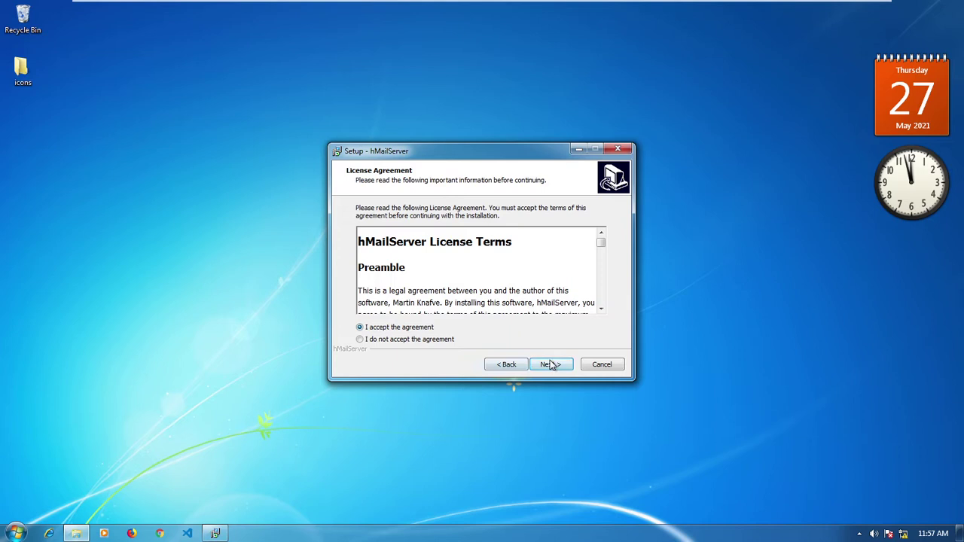
# Keep the default install folder, full components, built-in database engine and Start Menu folder
pyautogui.click(550, 364)
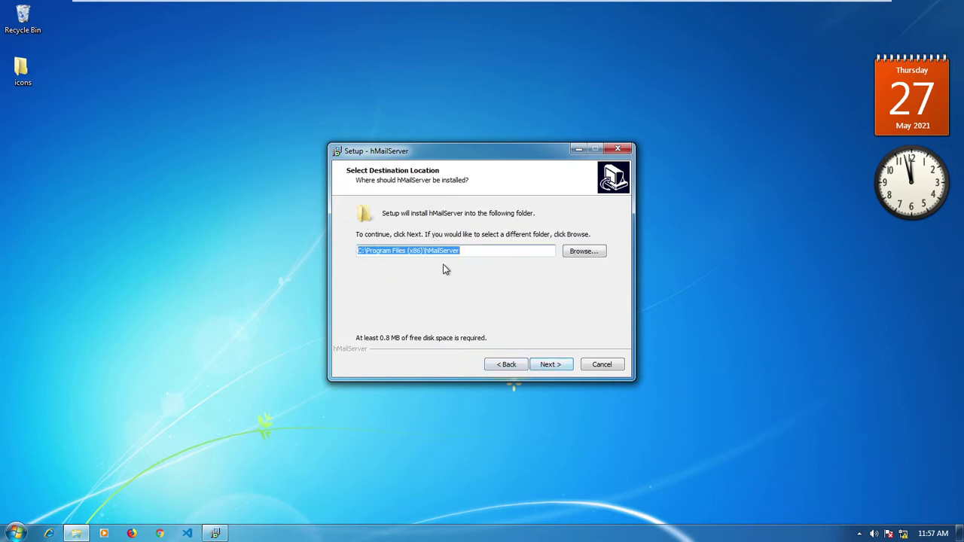
pyautogui.click(550, 366)
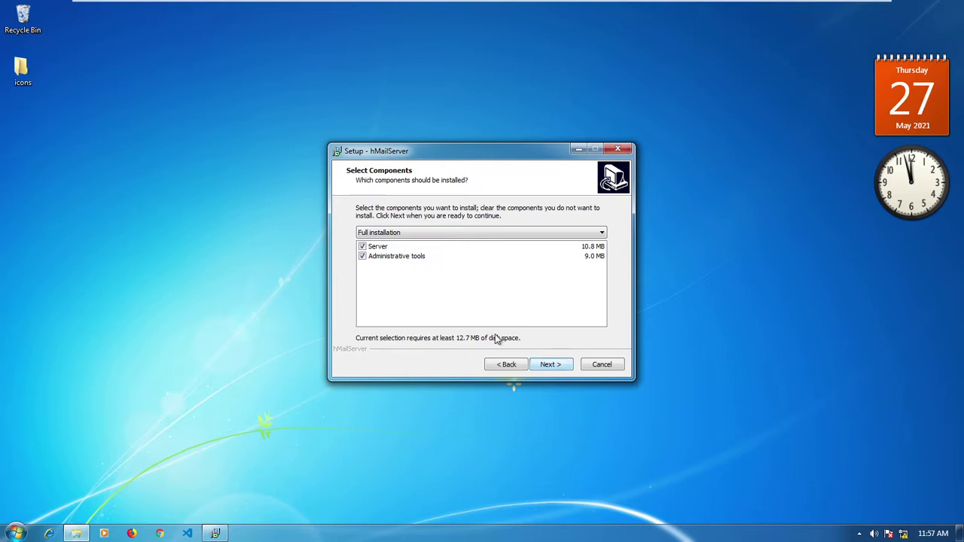
pyautogui.click(549, 367)
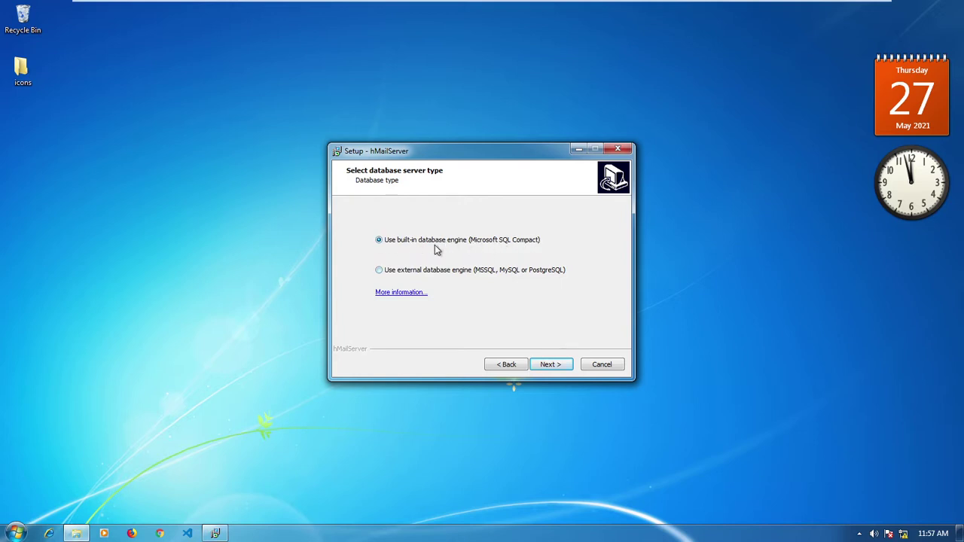
pyautogui.click(547, 366)
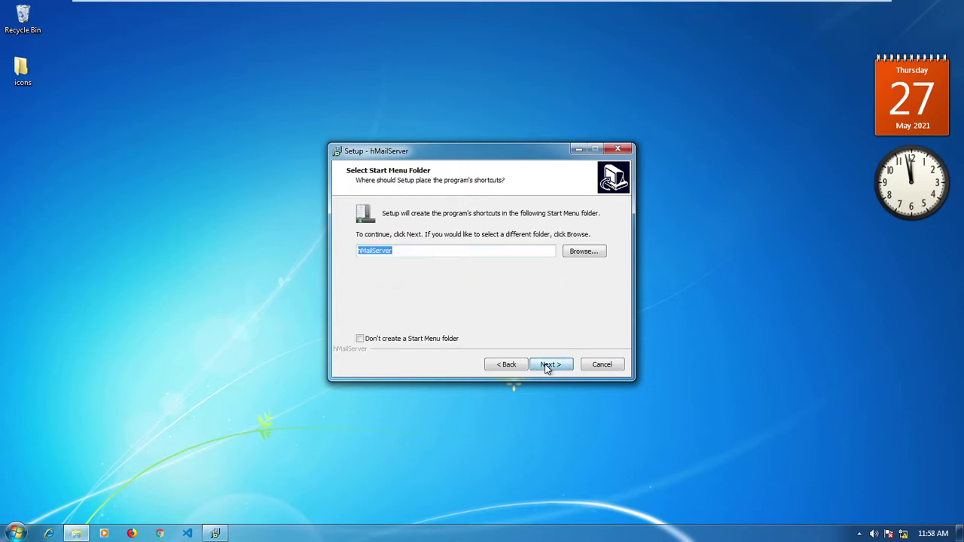
pyautogui.click(550, 366)
pyautogui.click(551, 366)
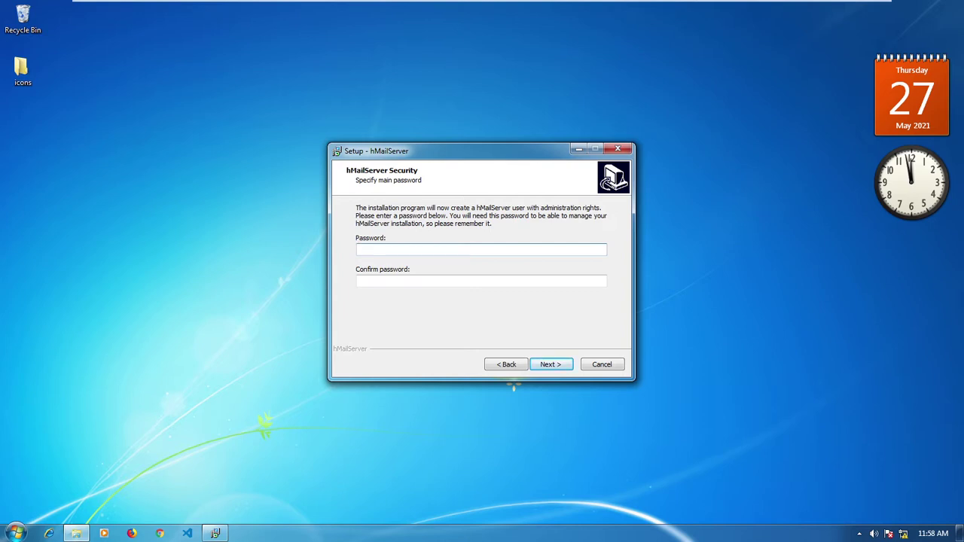
# Enter and confirm the administrator password, install hMailServer, and finish so the Administrator launches
pyautogui.write('******')
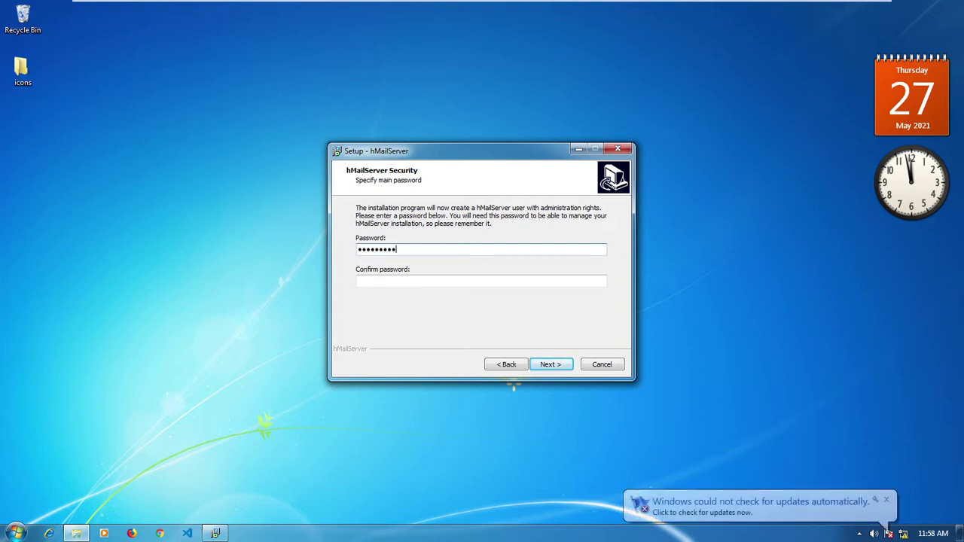
pyautogui.press('Tab')
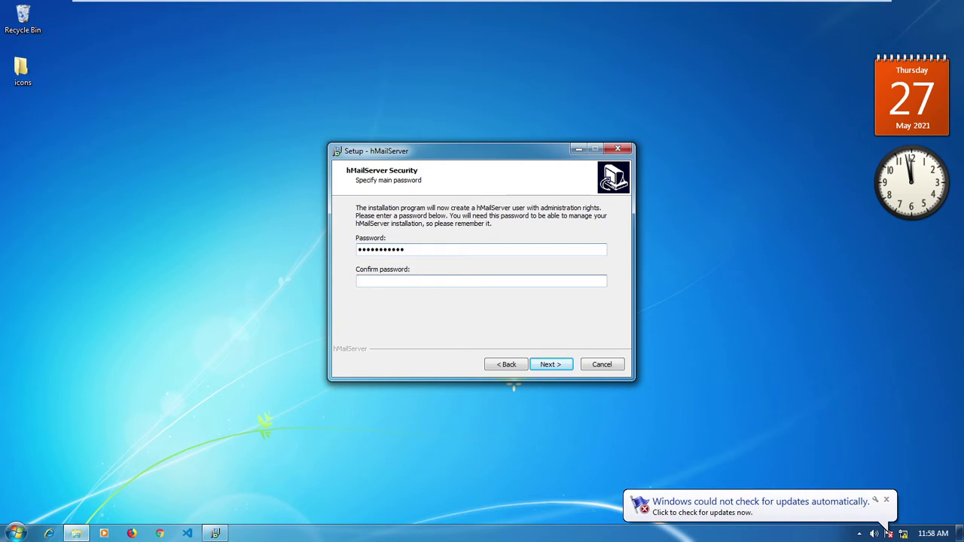
pyautogui.write('***********')
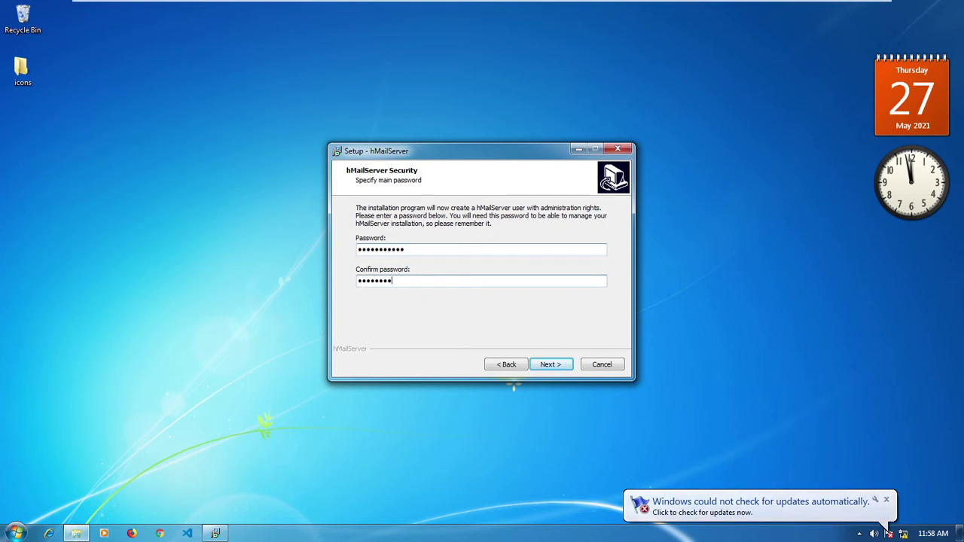
pyautogui.click(545, 366)
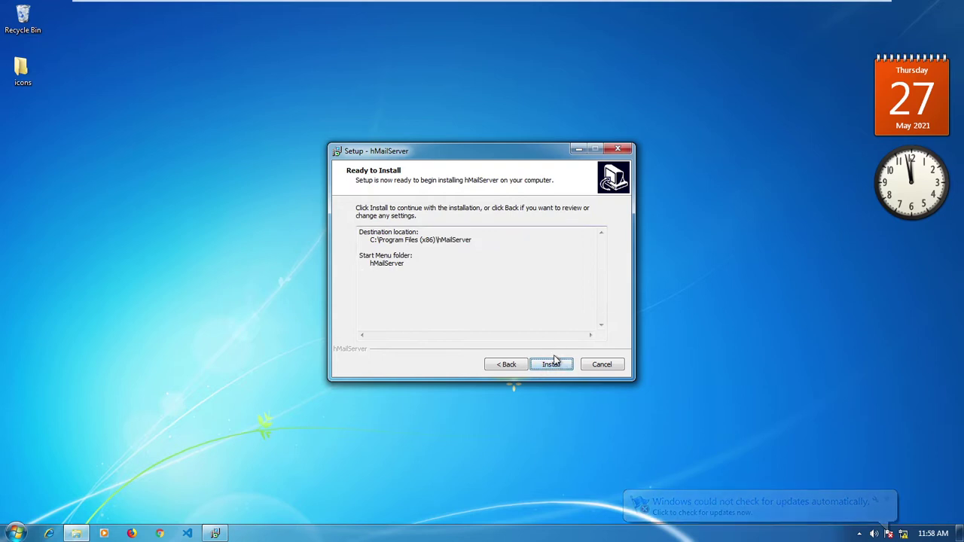
pyautogui.click(551, 366)
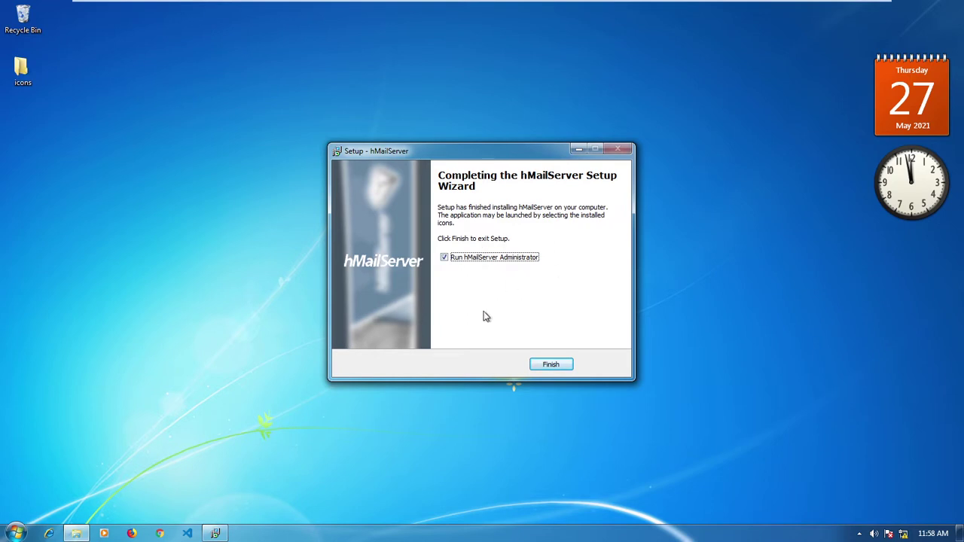
pyautogui.click(550, 365)
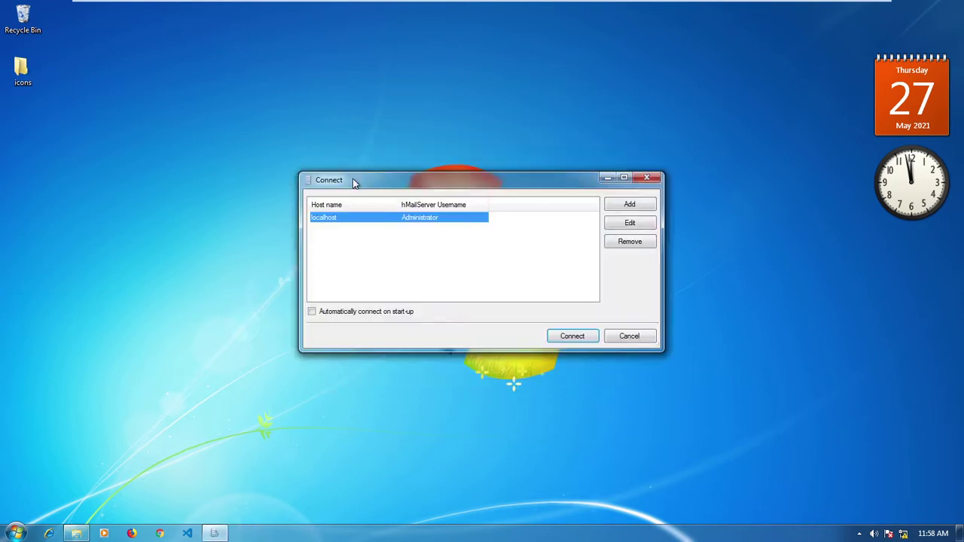
# Connect to the localhost server and submit the administrator password
pyautogui.click(581, 342)
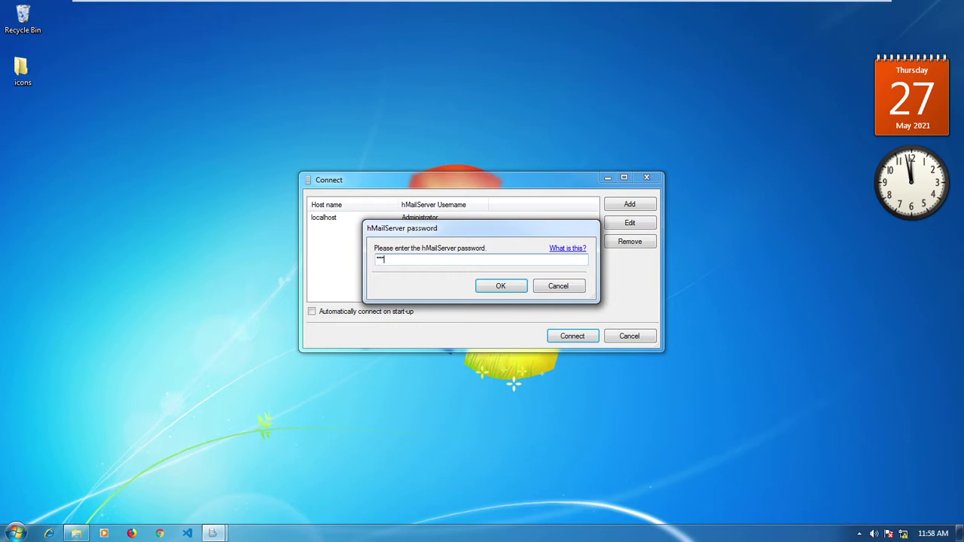
pyautogui.press('Return')
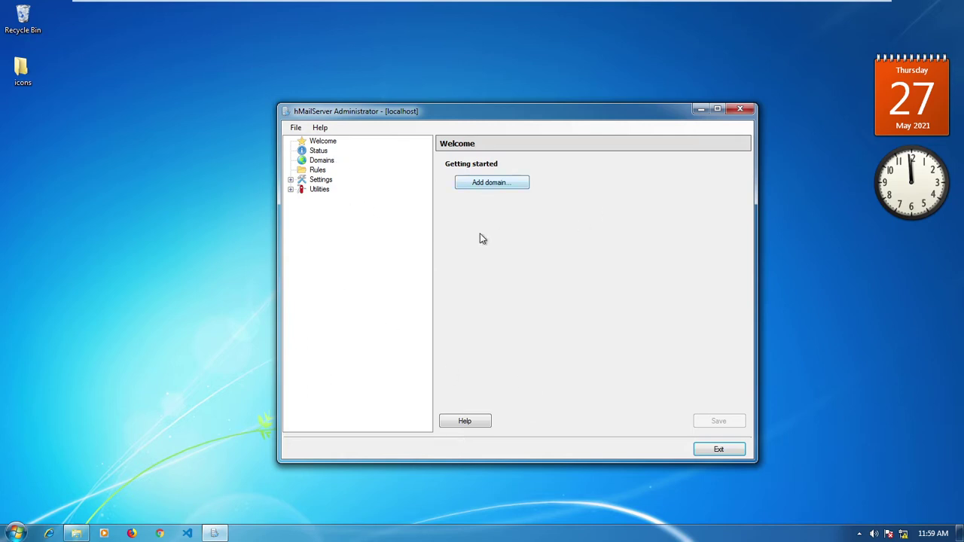
# Add and save the domain starkindustries.com, then select it and show its Accounts list
pyautogui.click(319, 162)
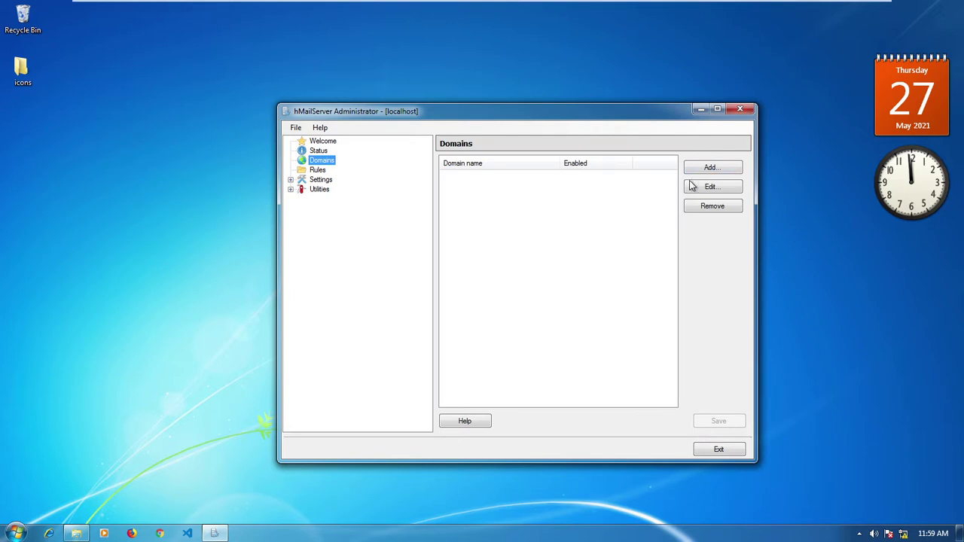
pyautogui.click(720, 172)
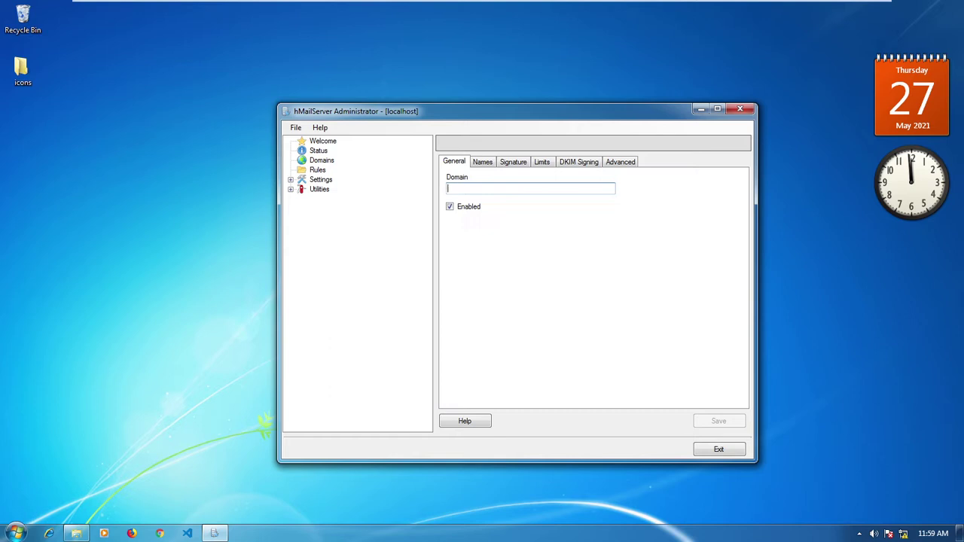
pyautogui.write('starkindustries.com')
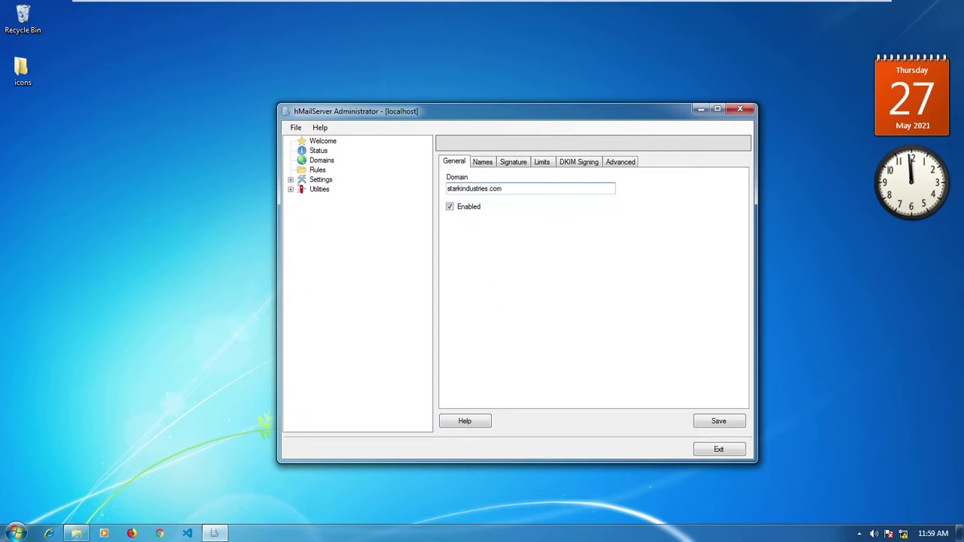
pyautogui.click(717, 423)
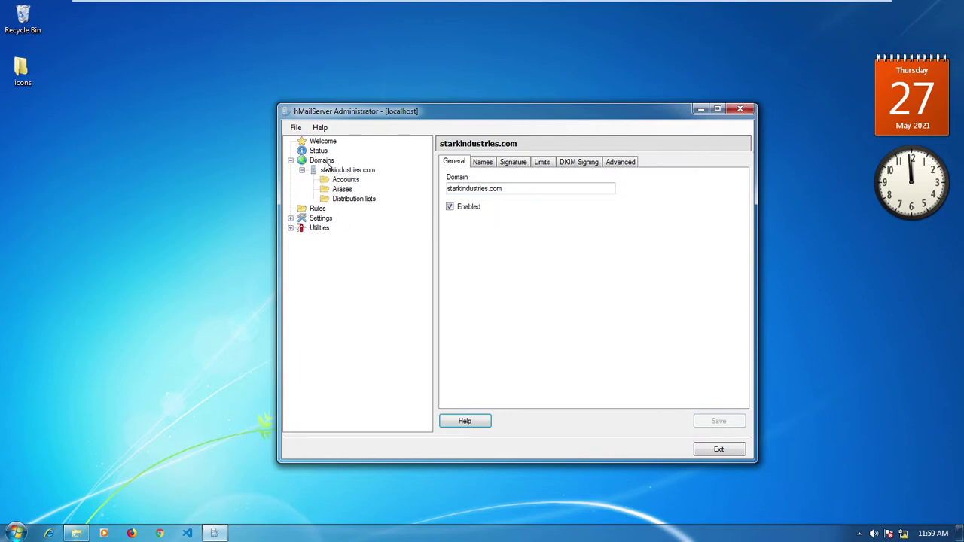
pyautogui.click(350, 172)
pyautogui.click(349, 181)
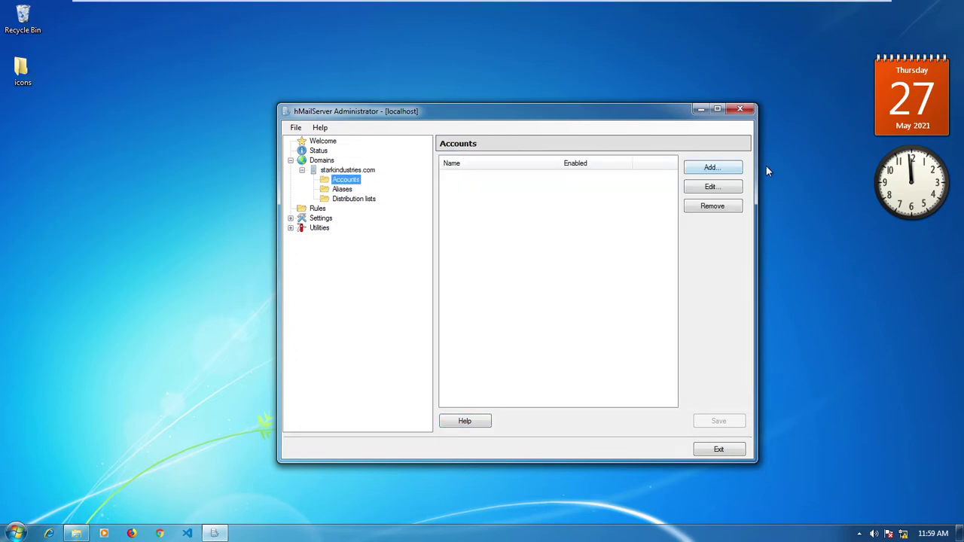
# Create a first mailbox account with a password in starkindustries.com and save it
pyautogui.click(716, 168)
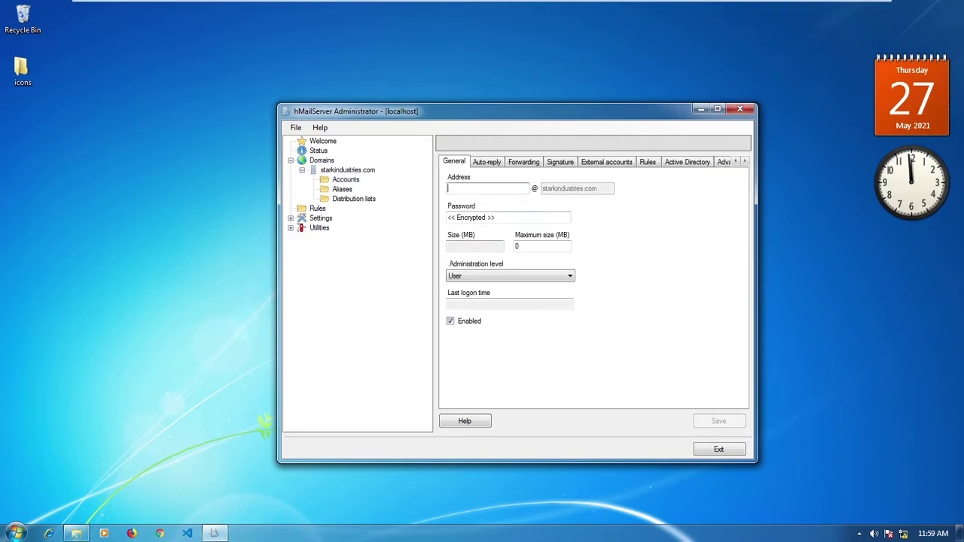
pyautogui.write('rody')
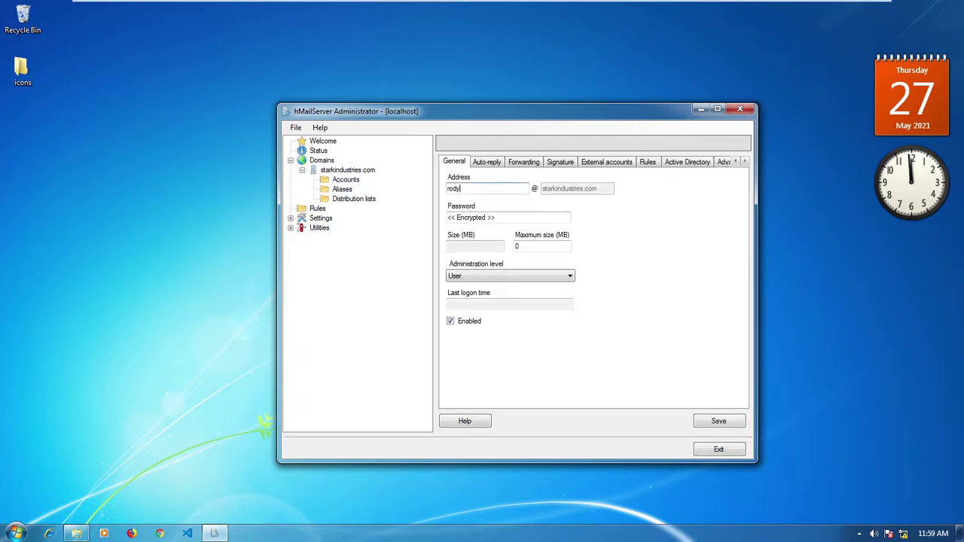
pyautogui.click(489, 218)
pyautogui.click(720, 421)
pyautogui.click(346, 179)
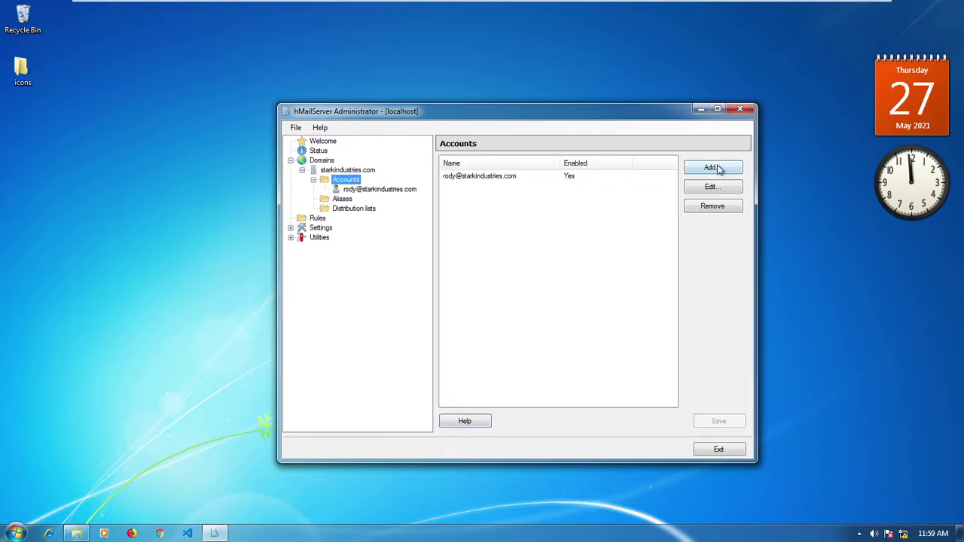
pyautogui.click(711, 168)
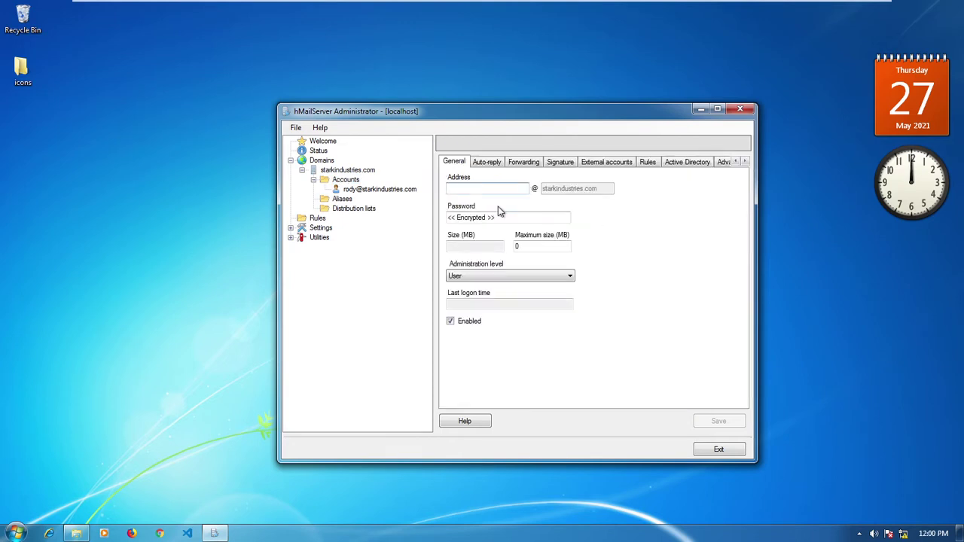
pyautogui.click(470, 220)
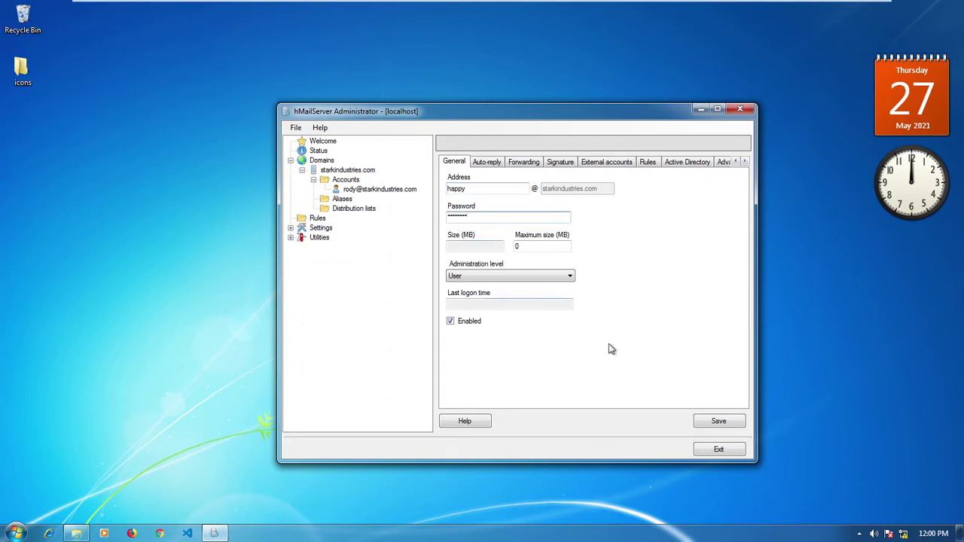
pyautogui.click(719, 424)
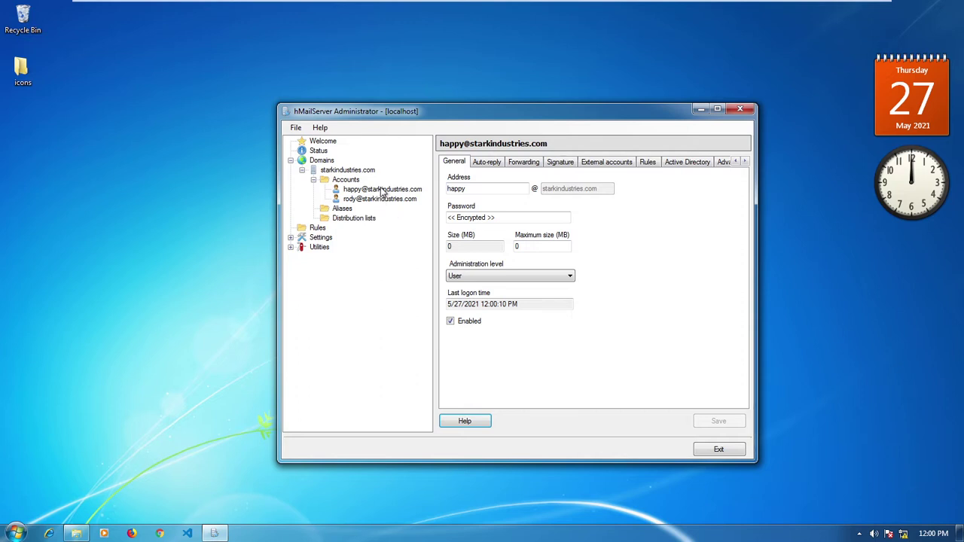
pyautogui.click(381, 191)
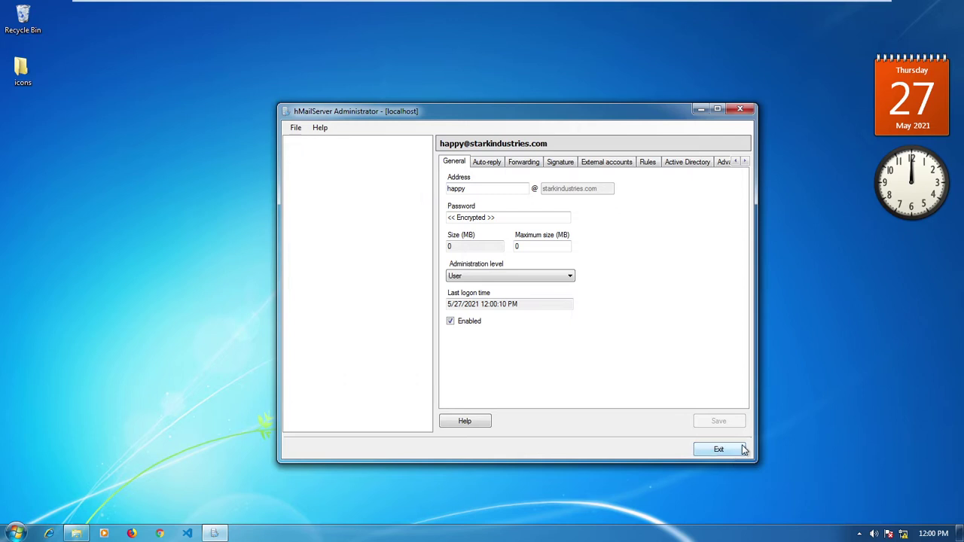
# Close hMailServer Administrator, suspend the Windows 7 Pro 64 Bit VM, and exit VMware Workstation
pyautogui.click(719, 450)
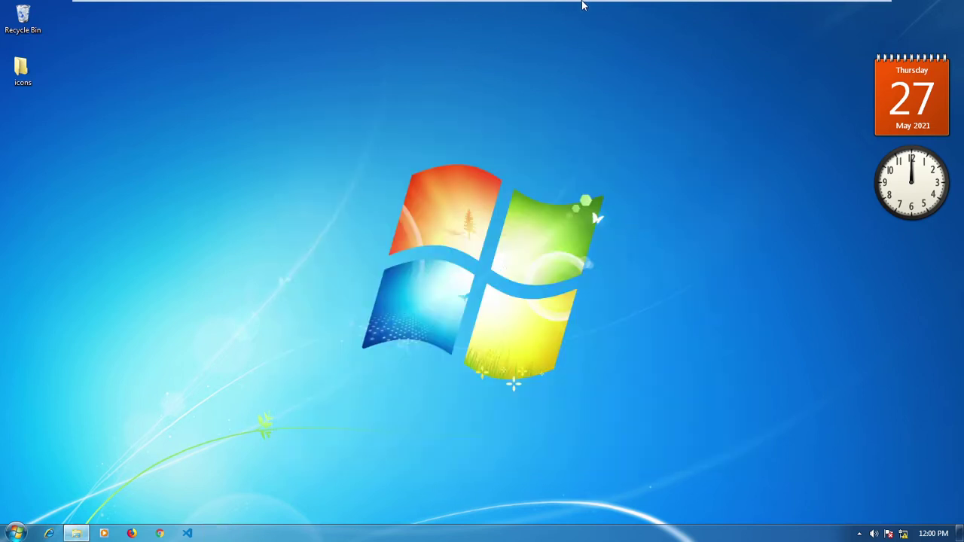
pyautogui.moveTo(582, 4)
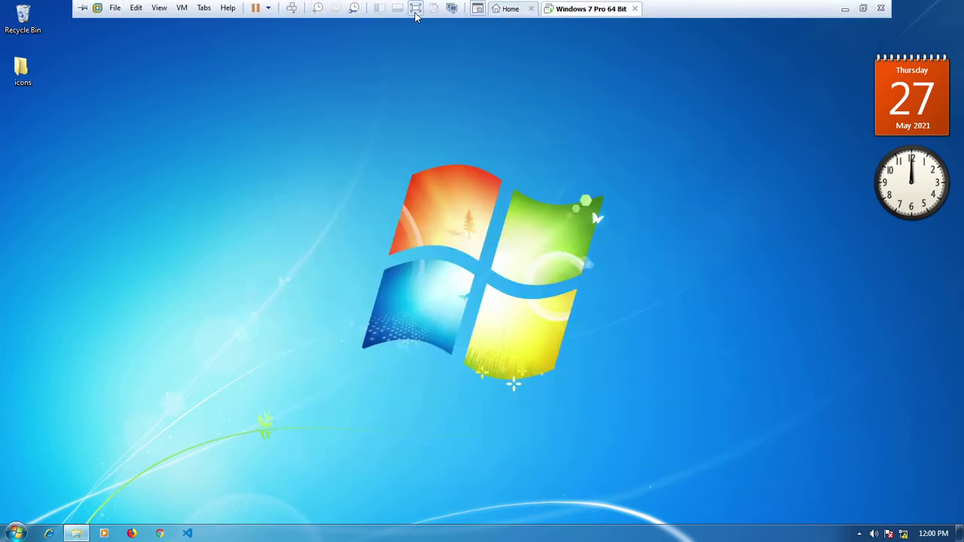
pyautogui.click(415, 9)
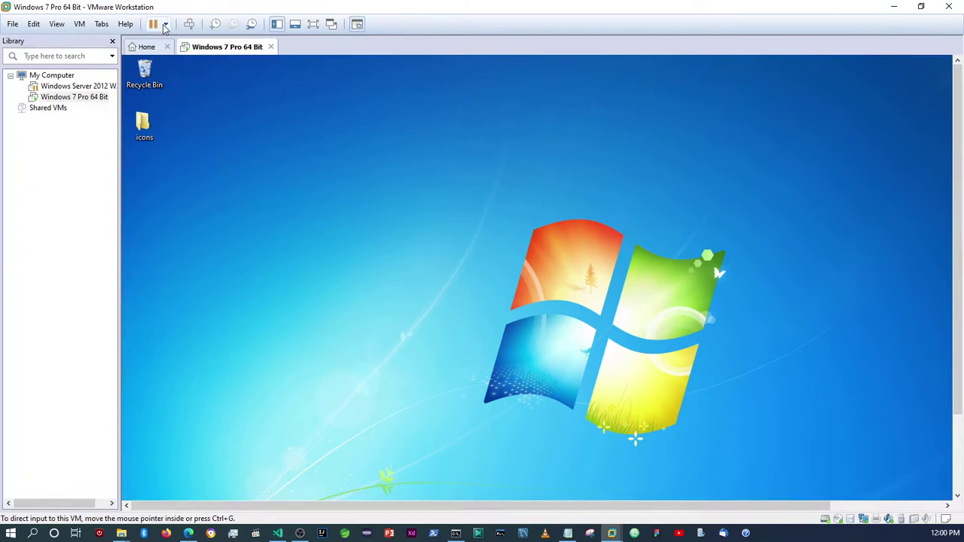
pyautogui.click(165, 26)
pyautogui.click(206, 68)
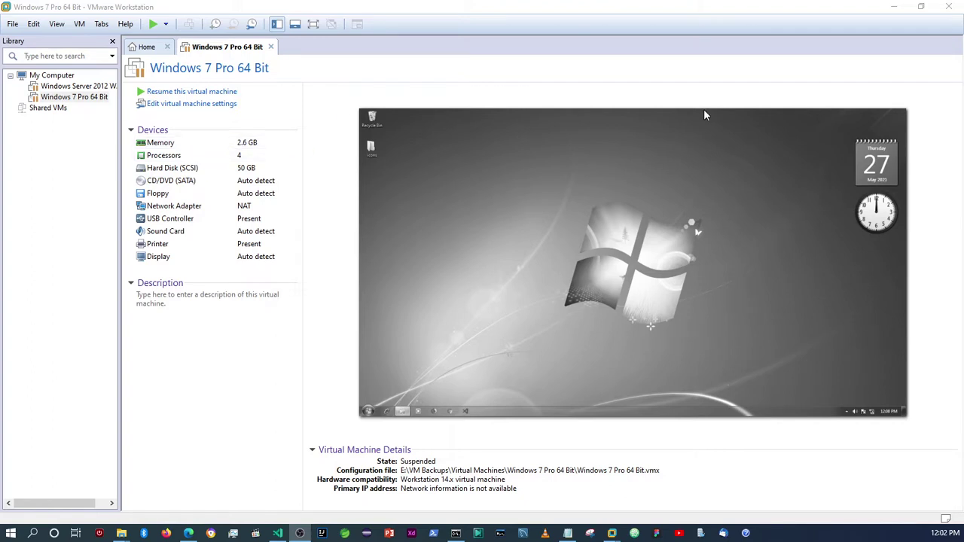
pyautogui.hotkey('ctrl', 'w')
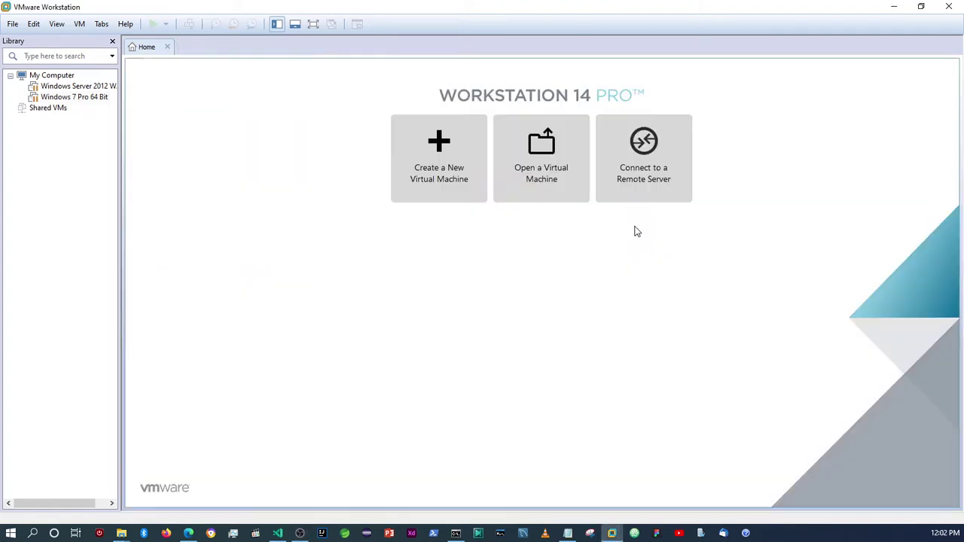
pyautogui.hotkey('alt', 'F4')
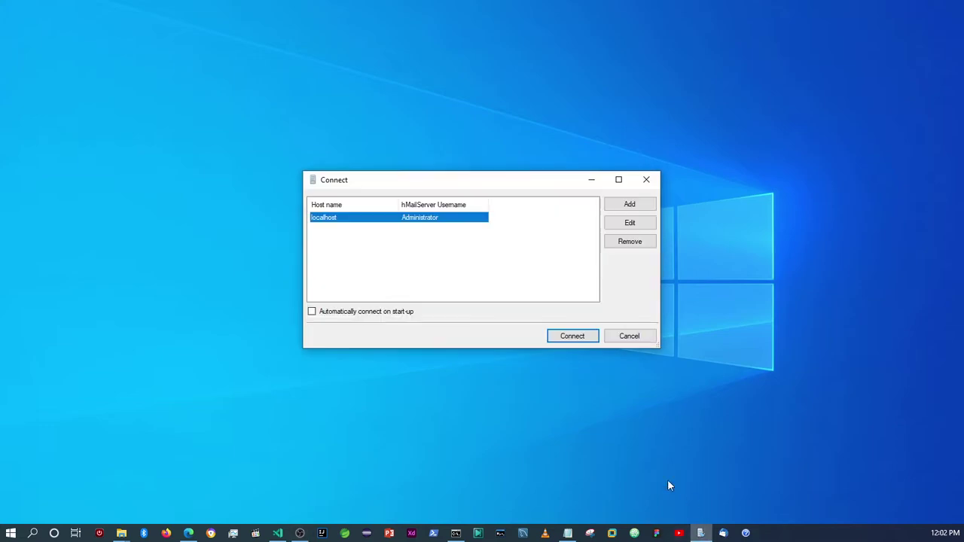
# Connect to localhost, retrying the administrator password until it is accepted
pyautogui.click(571, 338)
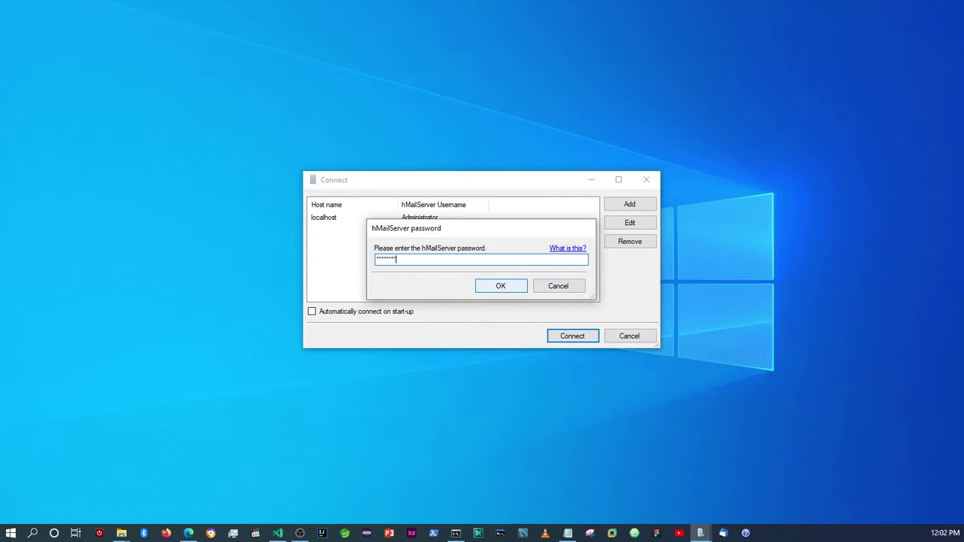
pyautogui.click(507, 287)
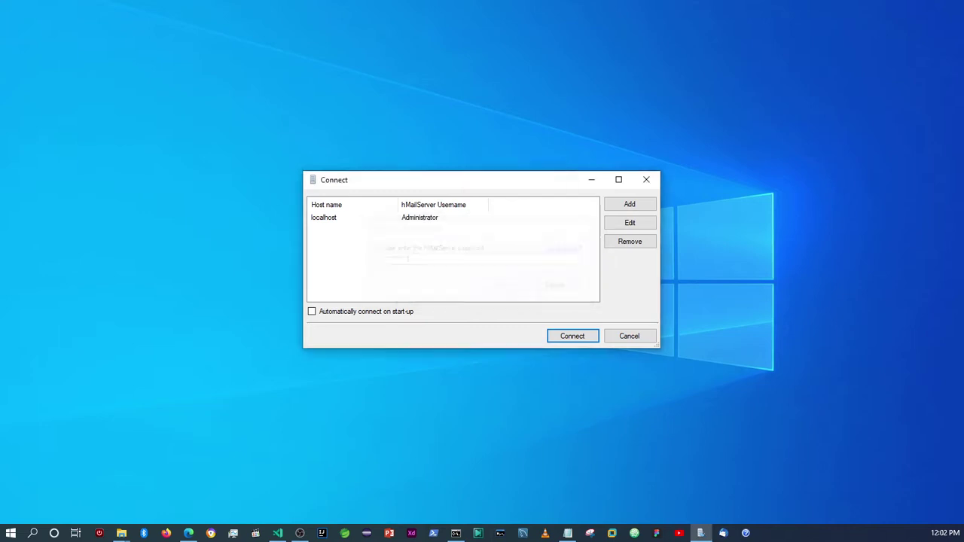
pyautogui.click(541, 303)
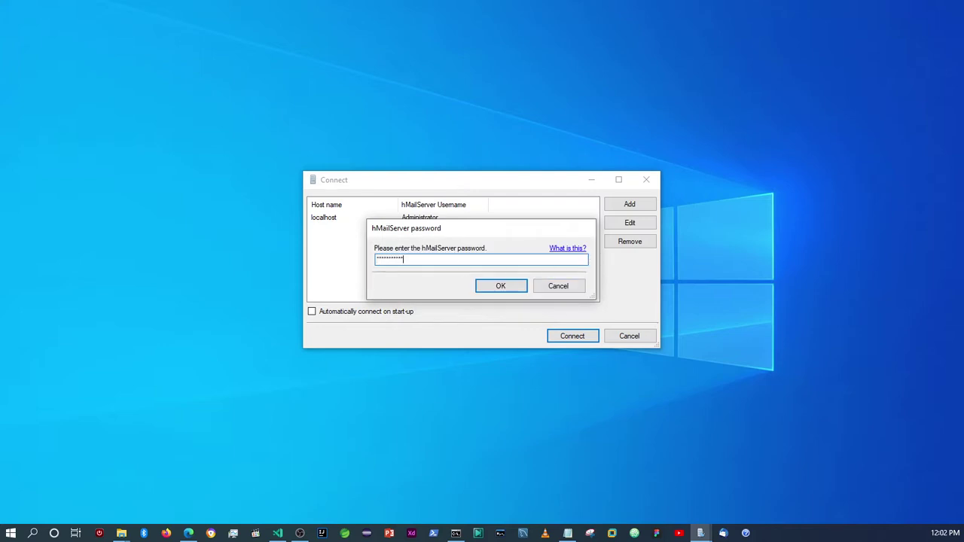
pyautogui.press('Return')
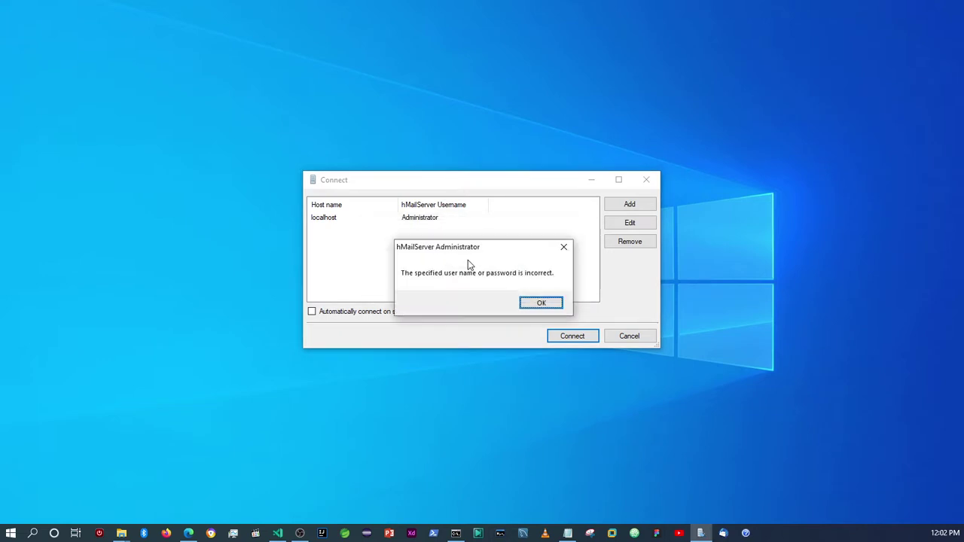
pyautogui.click(536, 304)
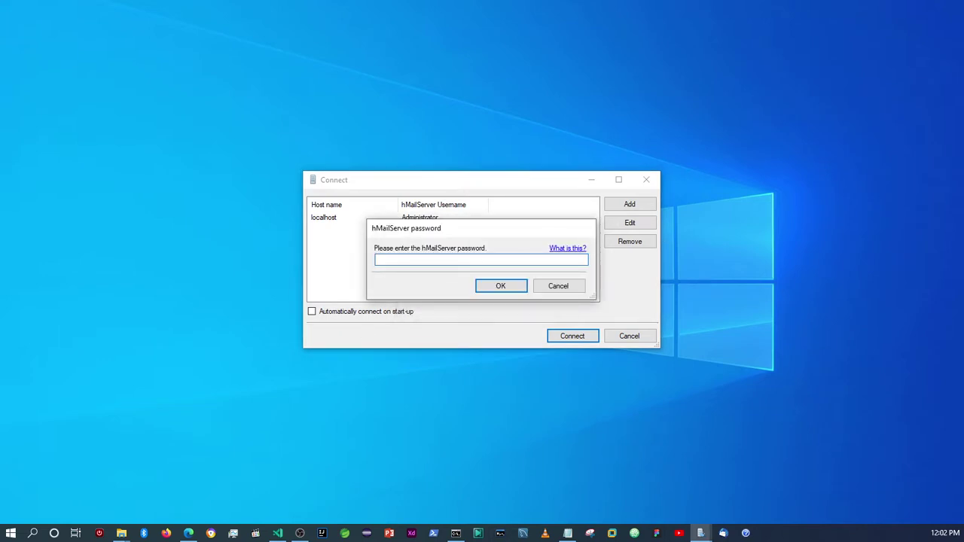
pyautogui.click(123, 389)
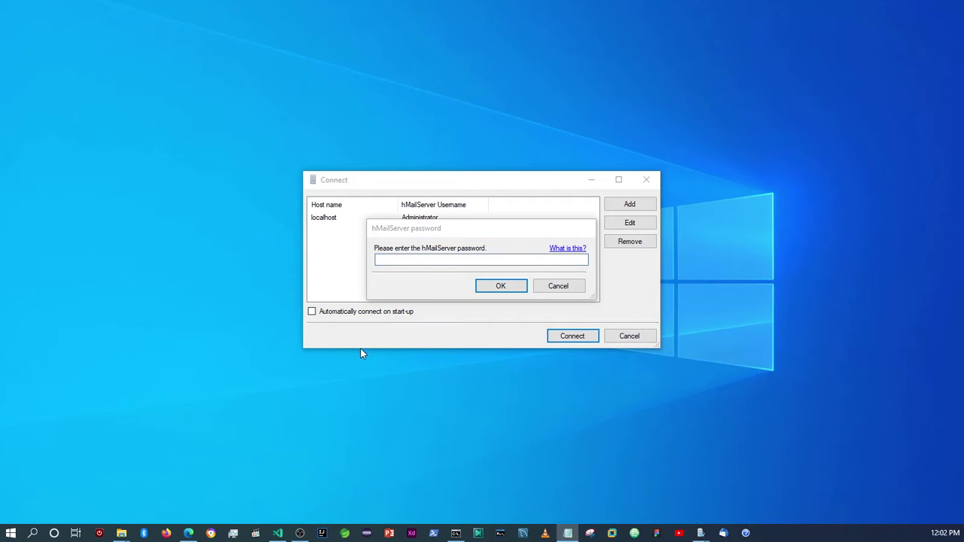
pyautogui.click(391, 260)
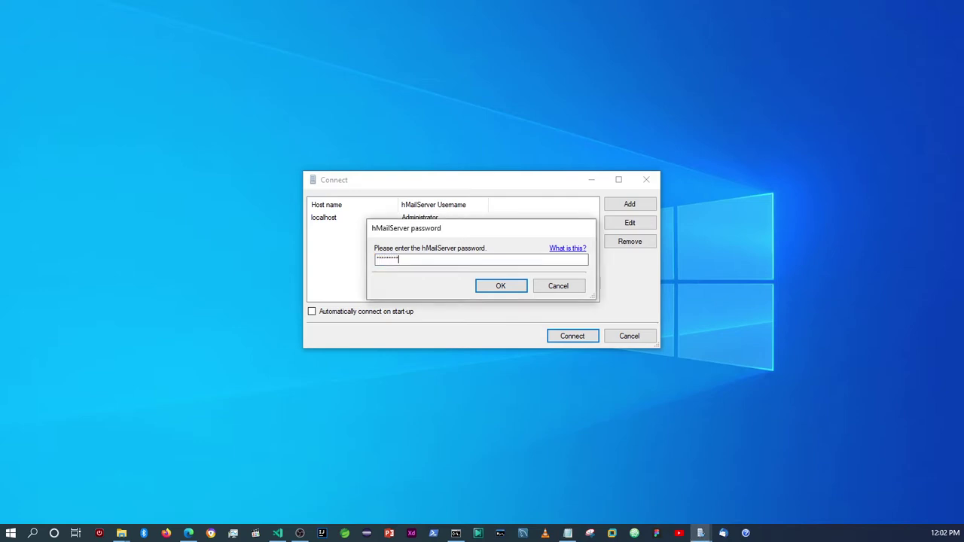
pyautogui.press('Return')
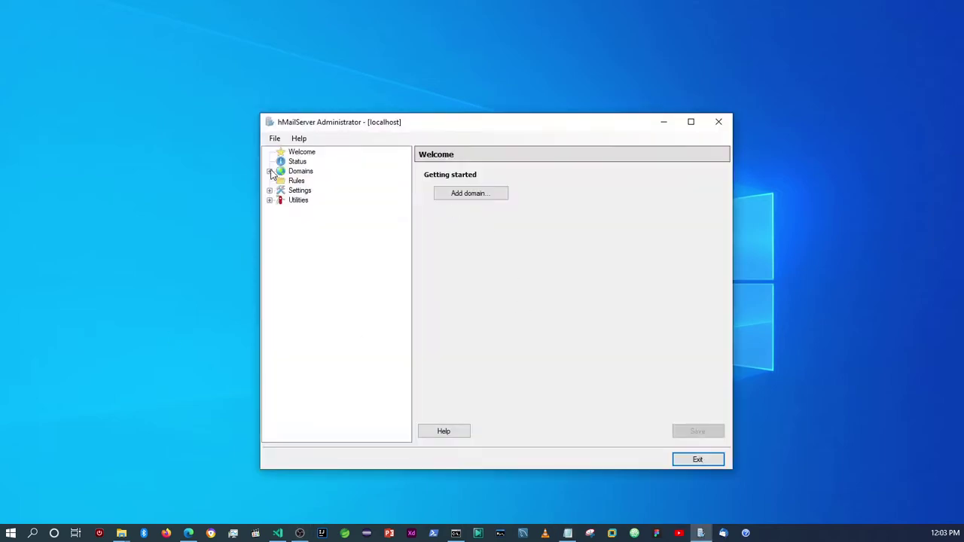
# Expand Domains > contoso.com > Accounts to list the existing accounts
pyautogui.click(269, 172)
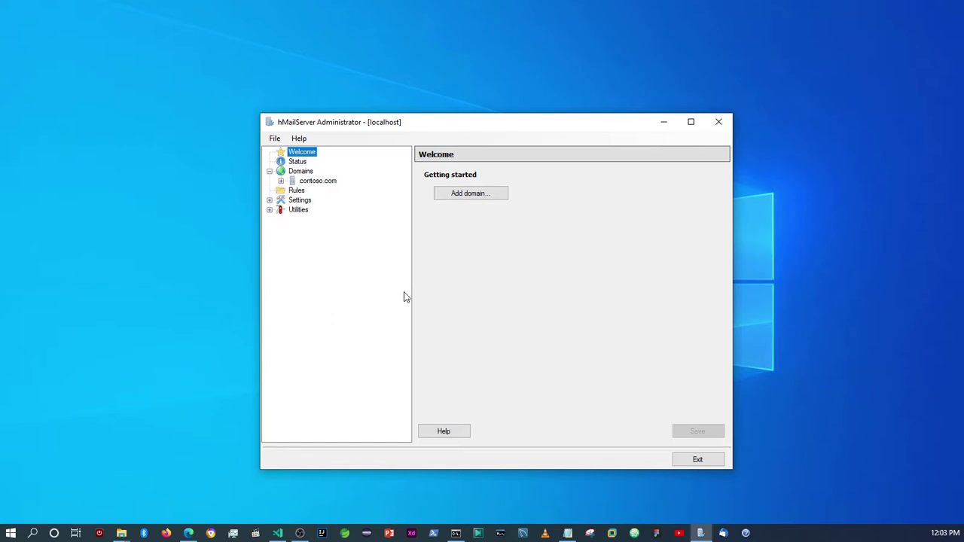
pyautogui.click(281, 181)
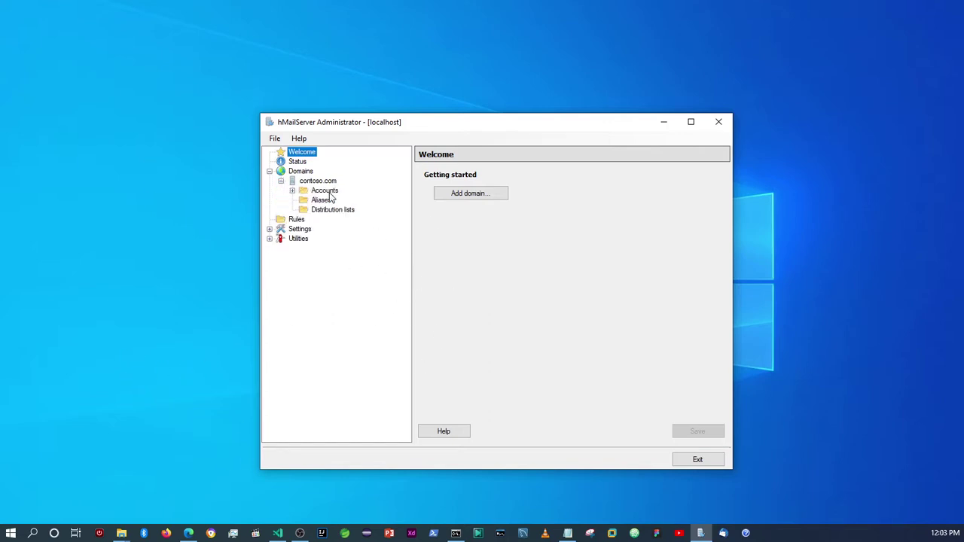
pyautogui.click(292, 191)
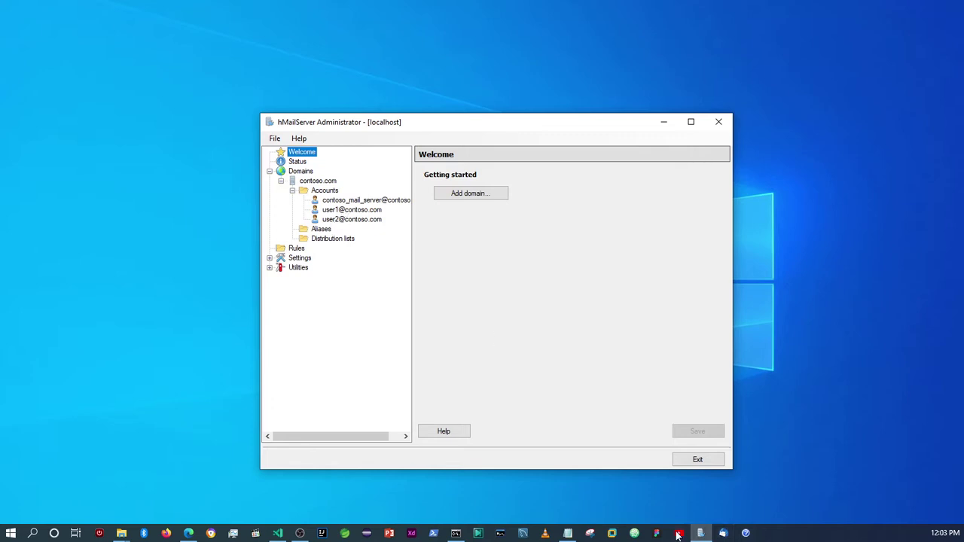
pyautogui.click(340, 211)
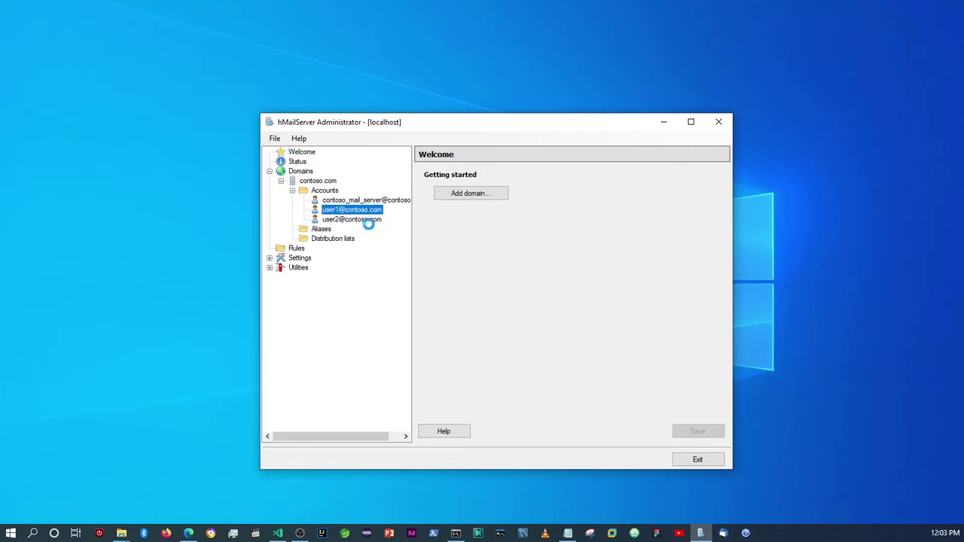
pyautogui.click(326, 191)
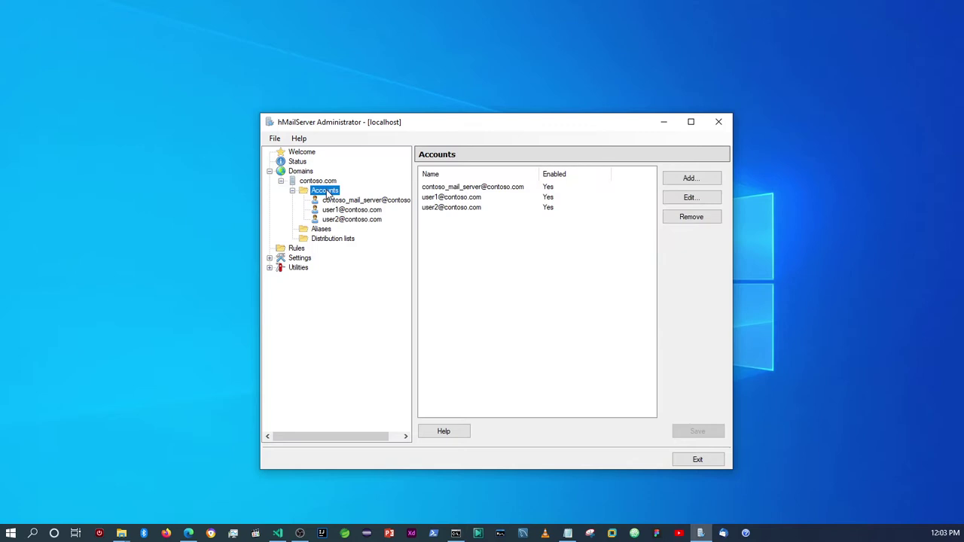
pyautogui.click(675, 180)
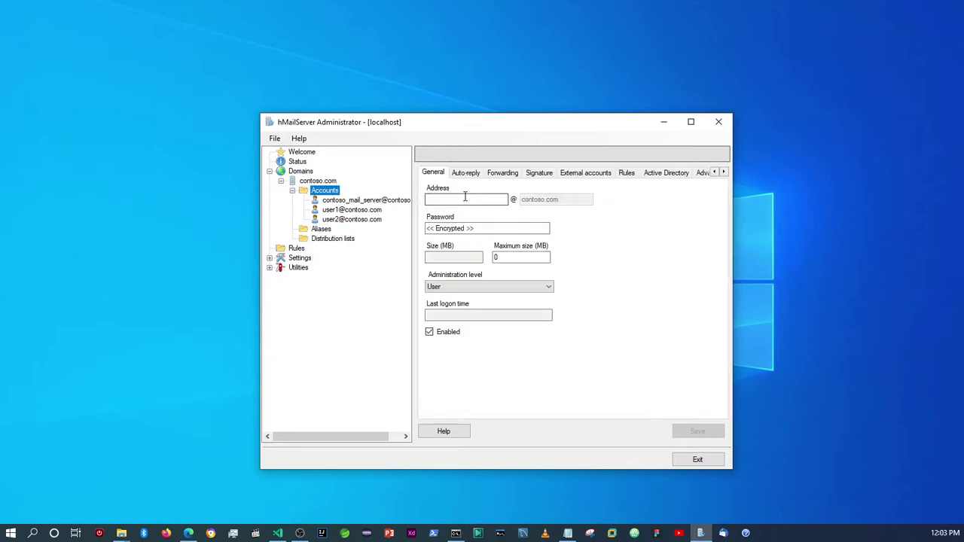
pyautogui.write('user3')
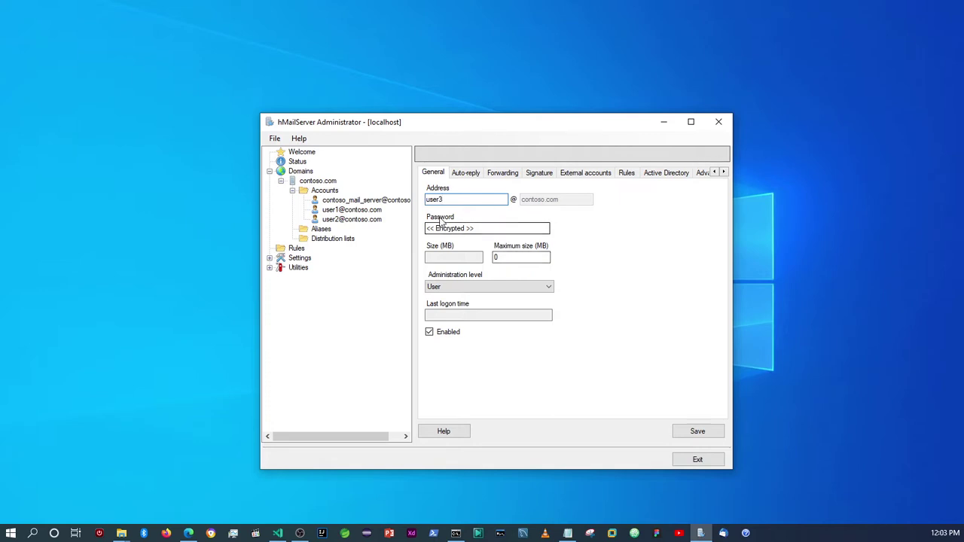
pyautogui.click(439, 228)
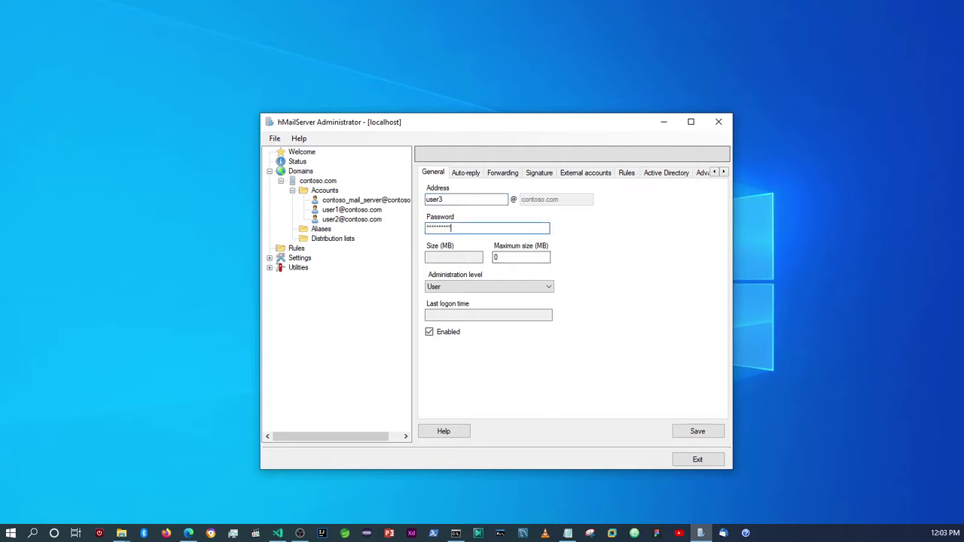
pyautogui.click(698, 430)
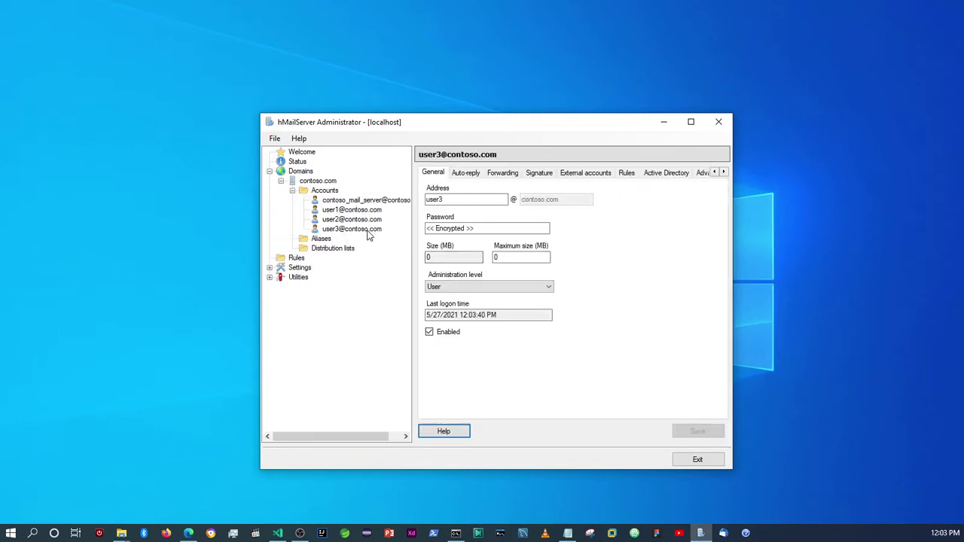
pyautogui.click(724, 533)
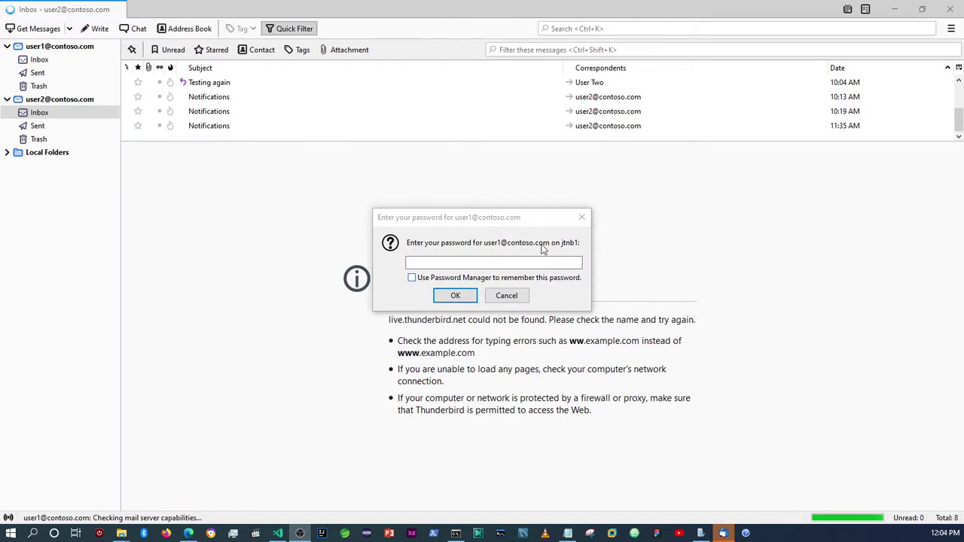
pyautogui.click(442, 261)
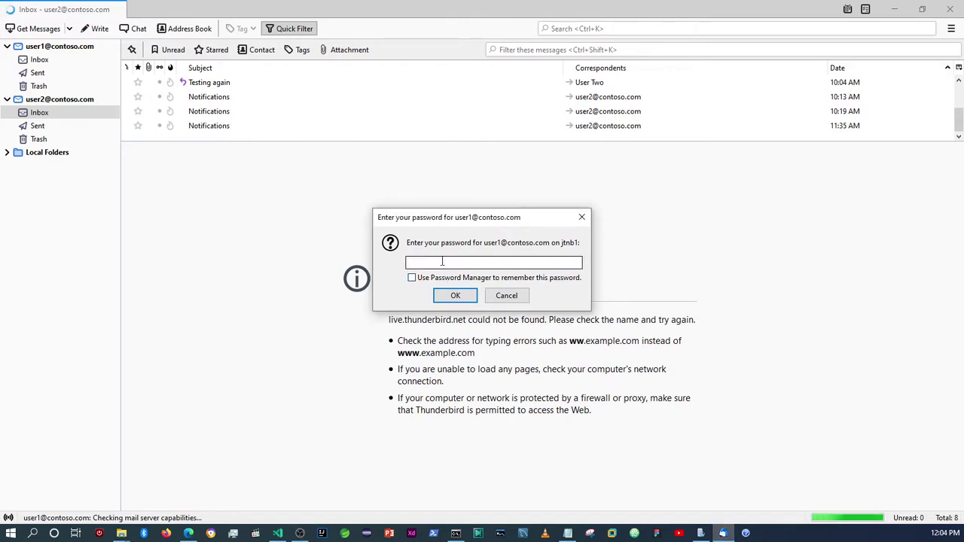
pyautogui.write('•••••')
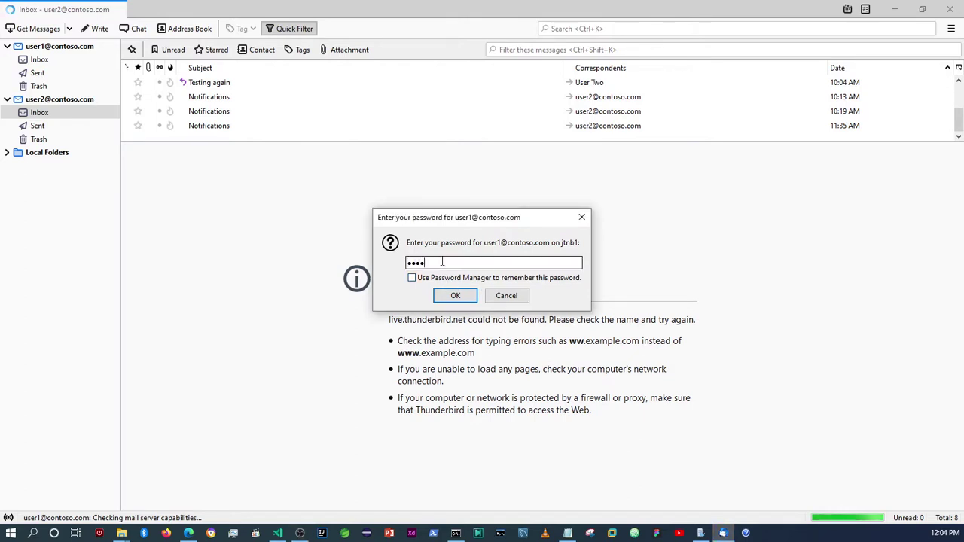
pyautogui.write('•••')
pyautogui.click(457, 296)
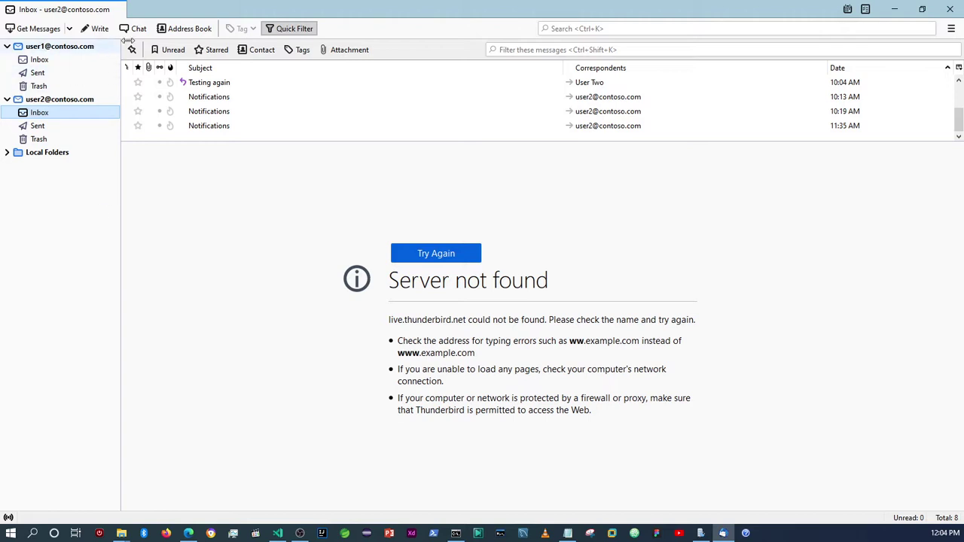
pyautogui.click(51, 100)
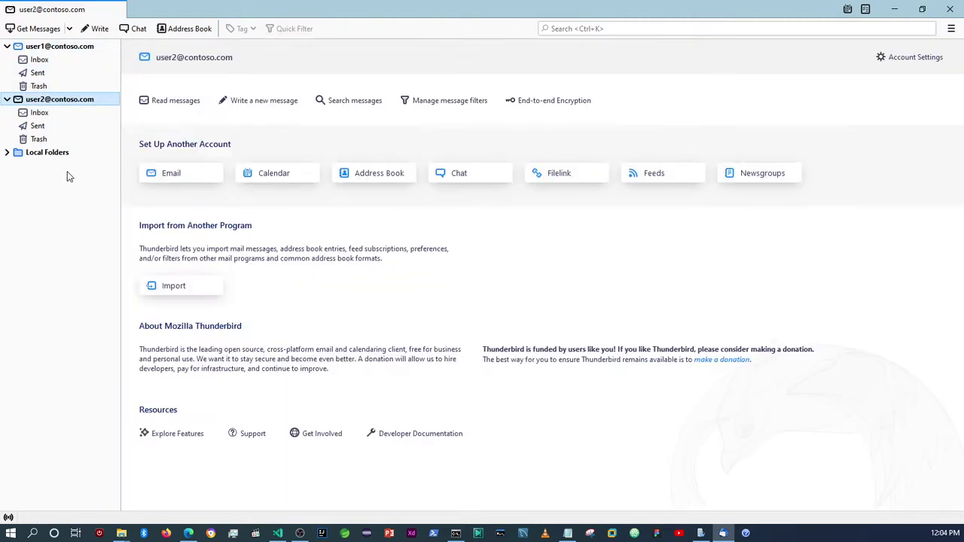
# Set up an existing email account with name User Three, the user3 address and its password
pyautogui.click(188, 181)
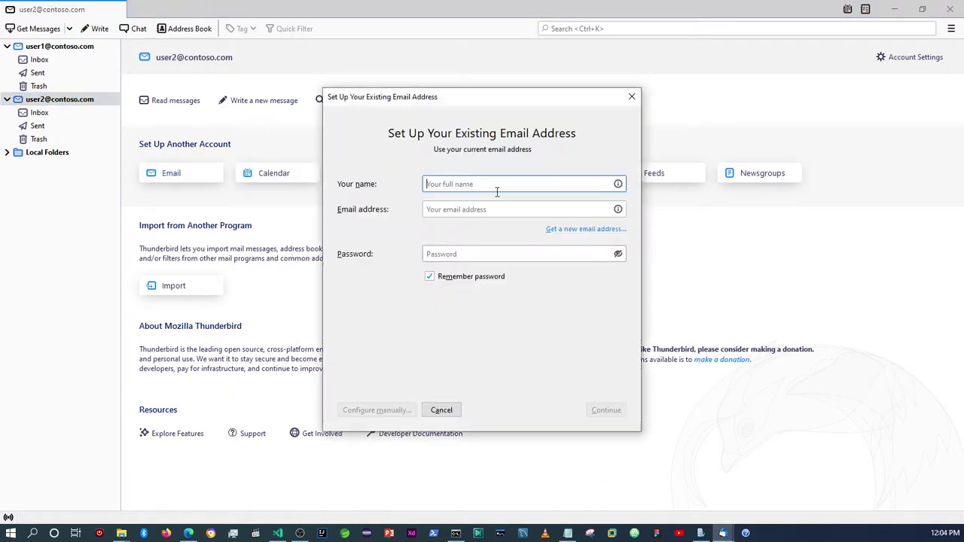
pyautogui.write('User Three')
pyautogui.click(444, 209)
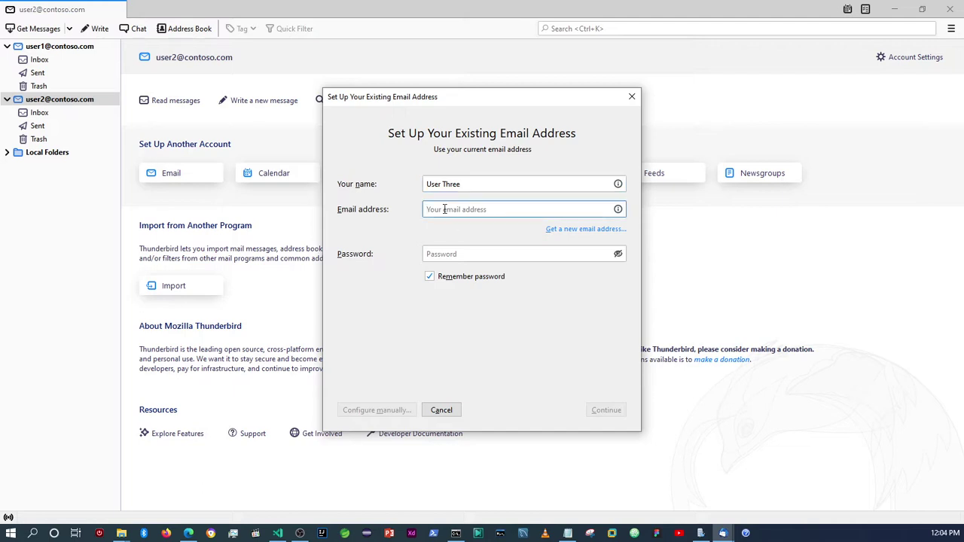
pyautogui.click(478, 184)
pyautogui.write('D')
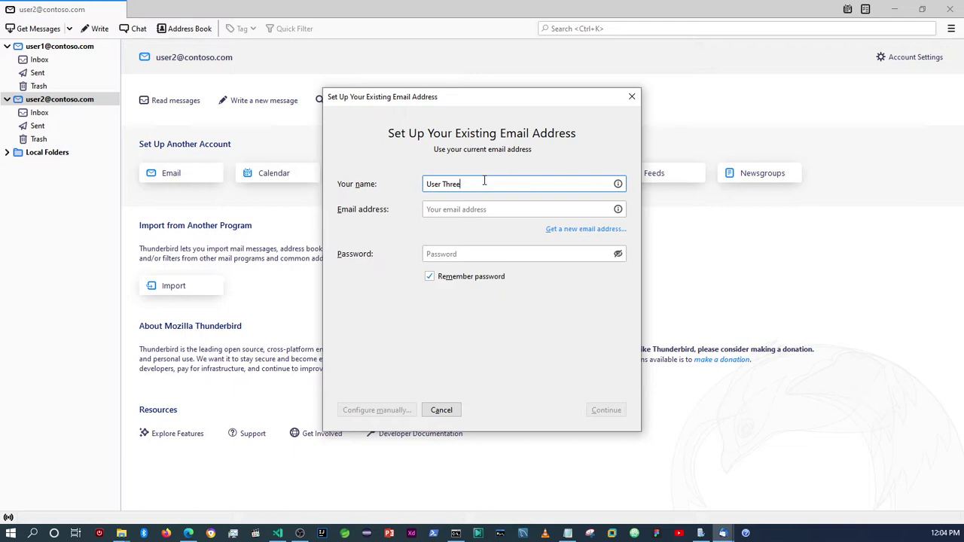
pyautogui.click(465, 209)
pyautogui.write('user')
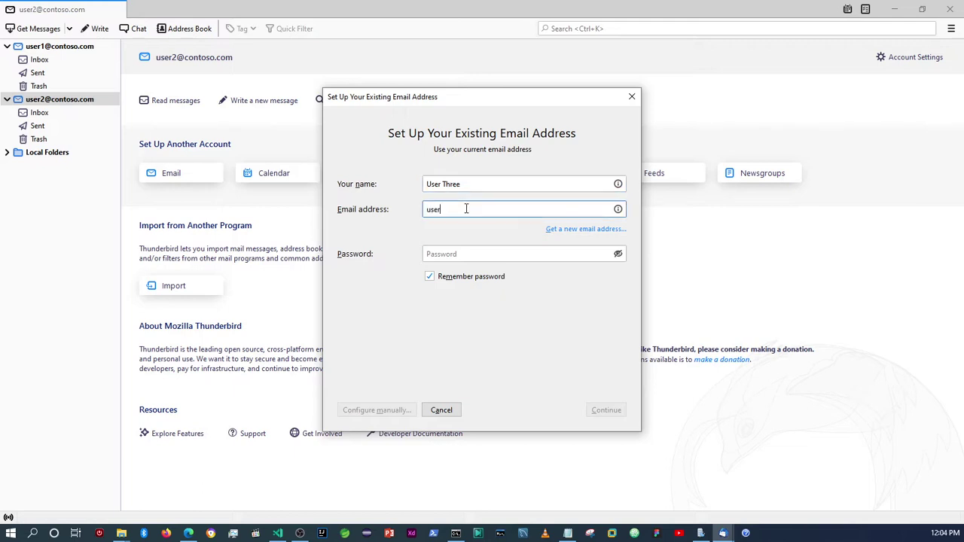
pyautogui.write('3@contoso.com')
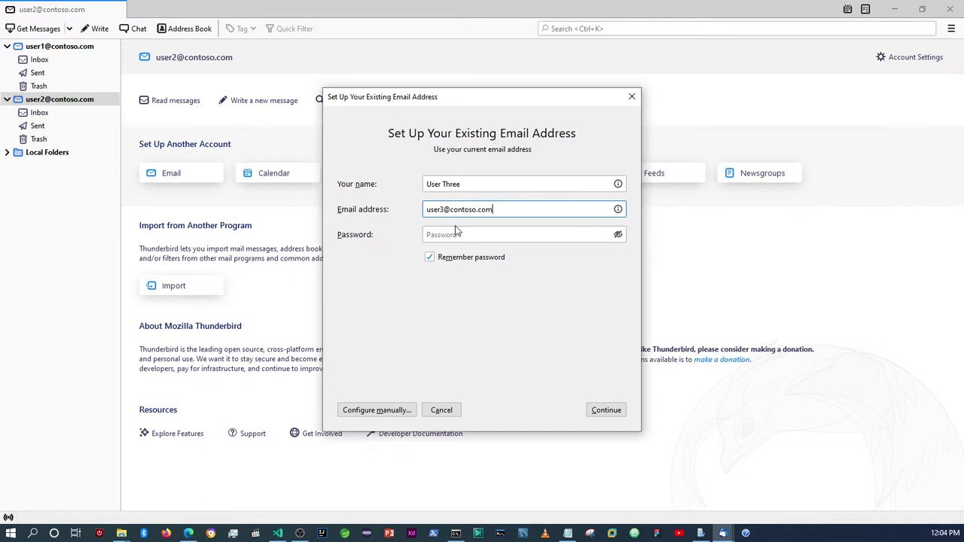
pyautogui.click(453, 234)
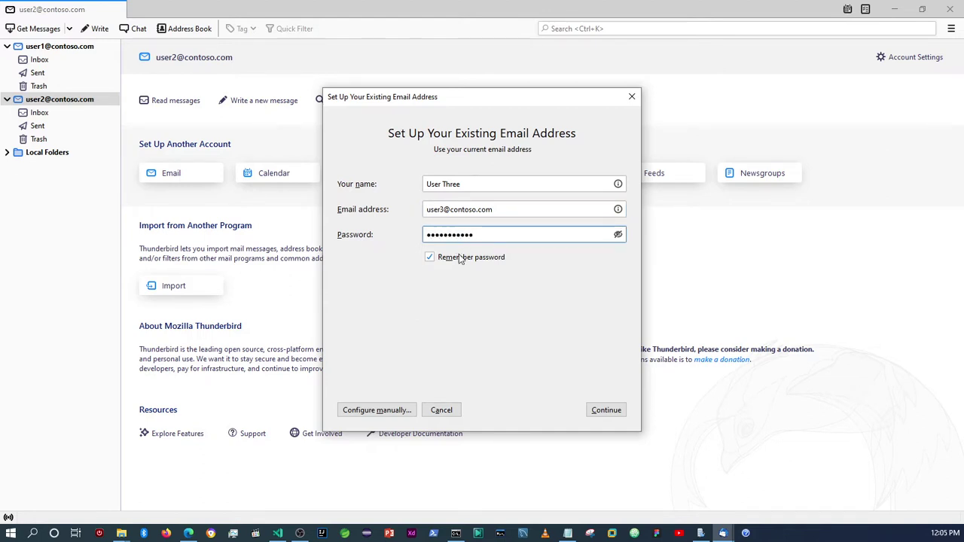
pyautogui.click(606, 409)
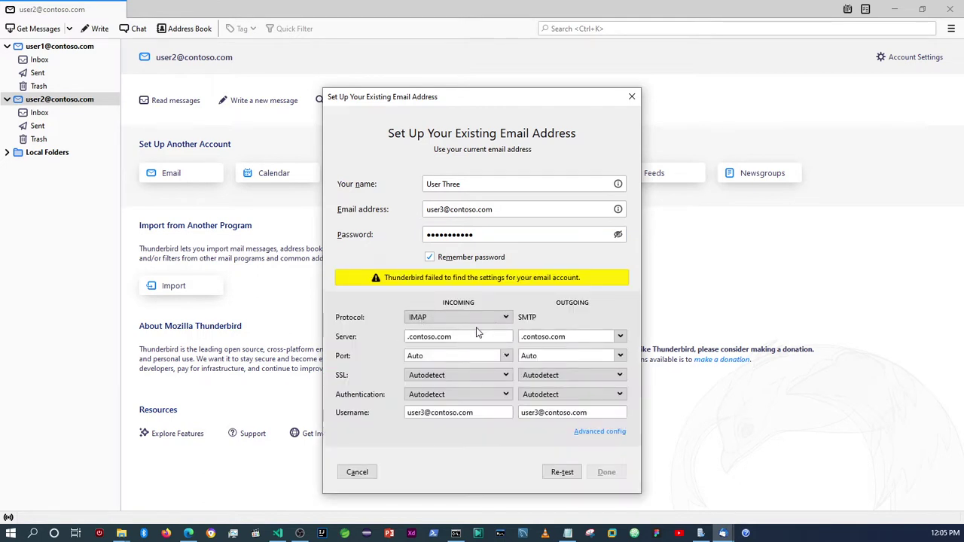
# Manually set incoming server jtnb1 with no encryption and outgoing server jtnb1:25
pyautogui.moveTo(452, 336); pyautogui.dragTo(359, 344)
pyautogui.press('BackSpace')
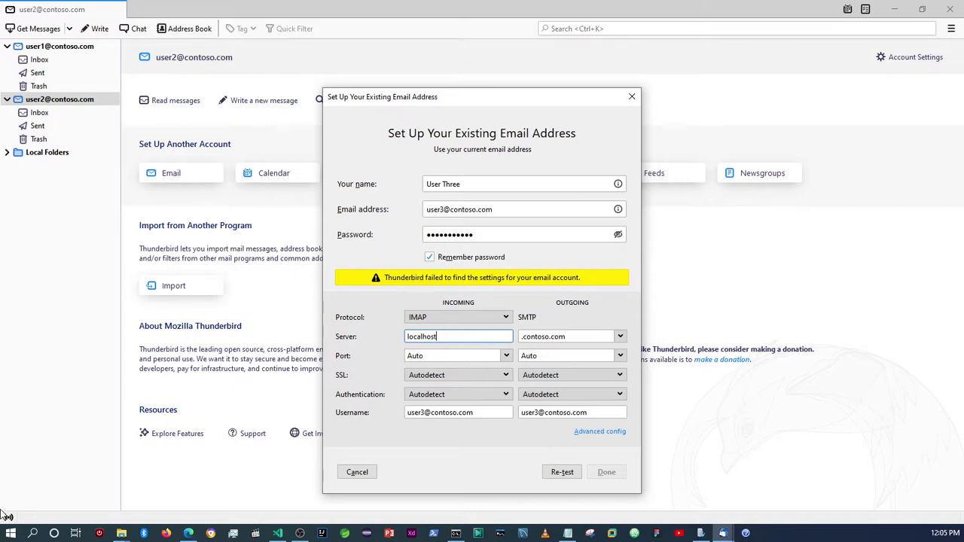
pyautogui.moveTo(443, 339); pyautogui.dragTo(332, 338)
pyautogui.write('jtnb1')
pyautogui.click(620, 337)
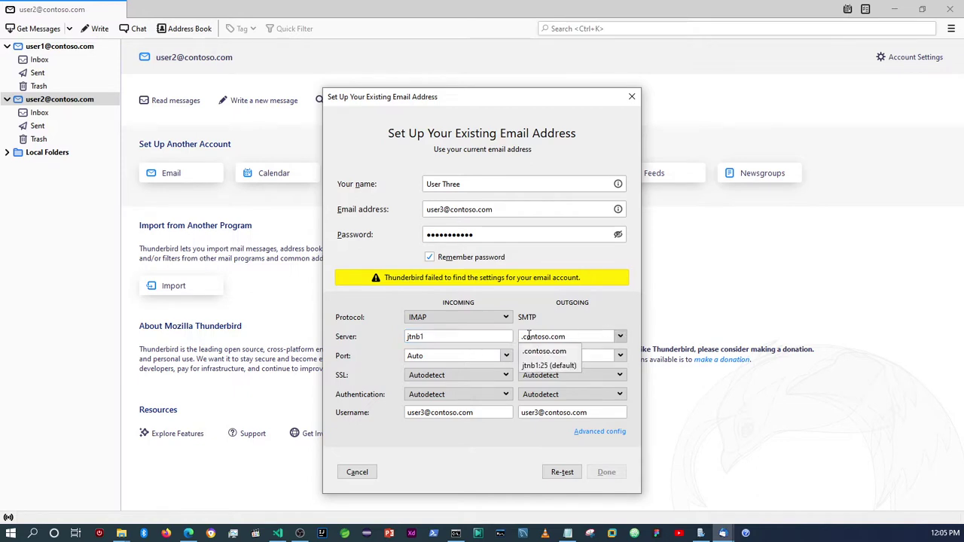
pyautogui.click(551, 367)
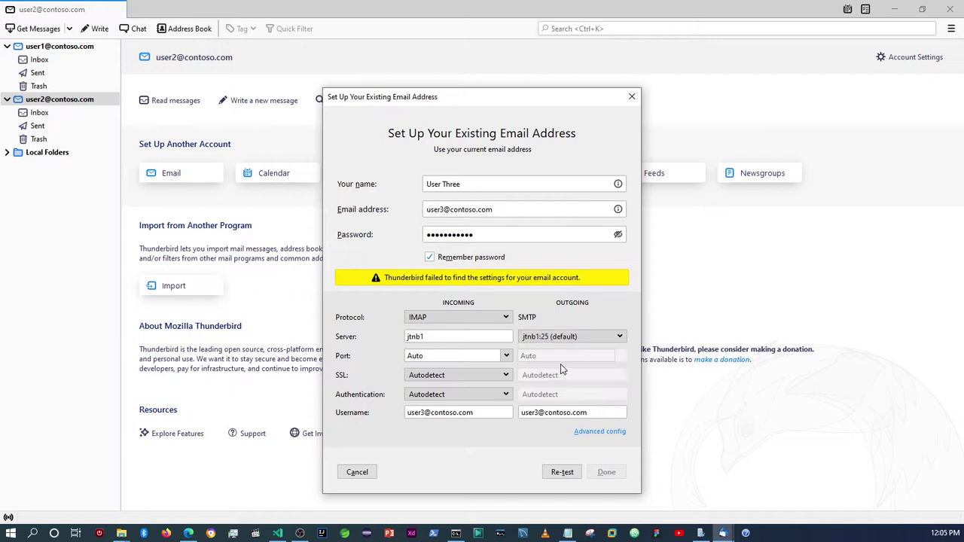
pyautogui.click(434, 375)
pyautogui.click(426, 404)
# Re-test the manual settings and create the account, accepting the unencrypted-connection risk
pyautogui.click(561, 472)
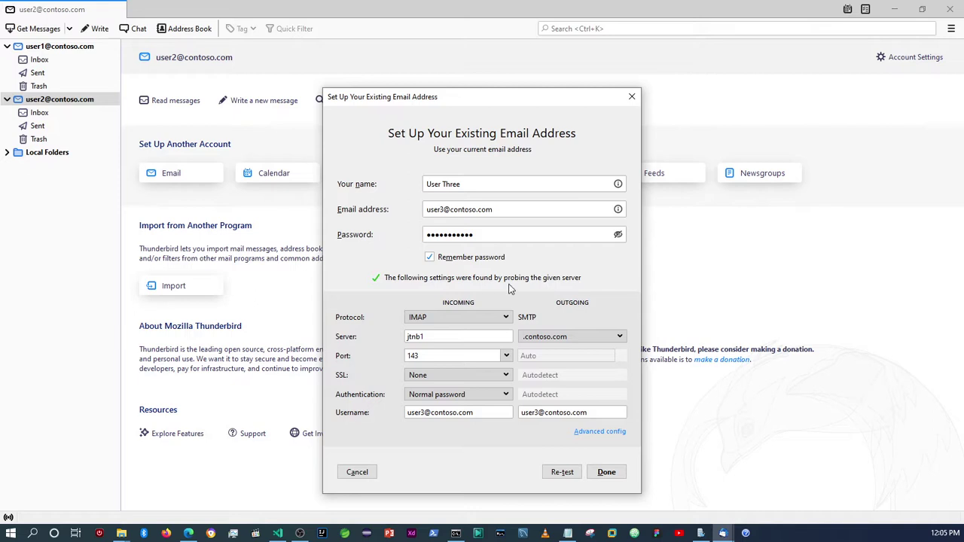
pyautogui.click(607, 473)
pyautogui.click(348, 452)
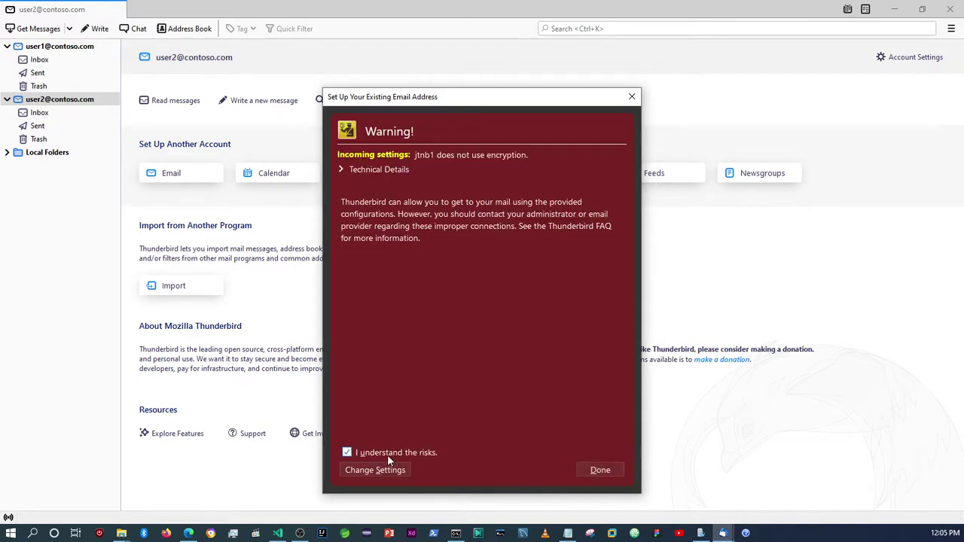
pyautogui.click(600, 470)
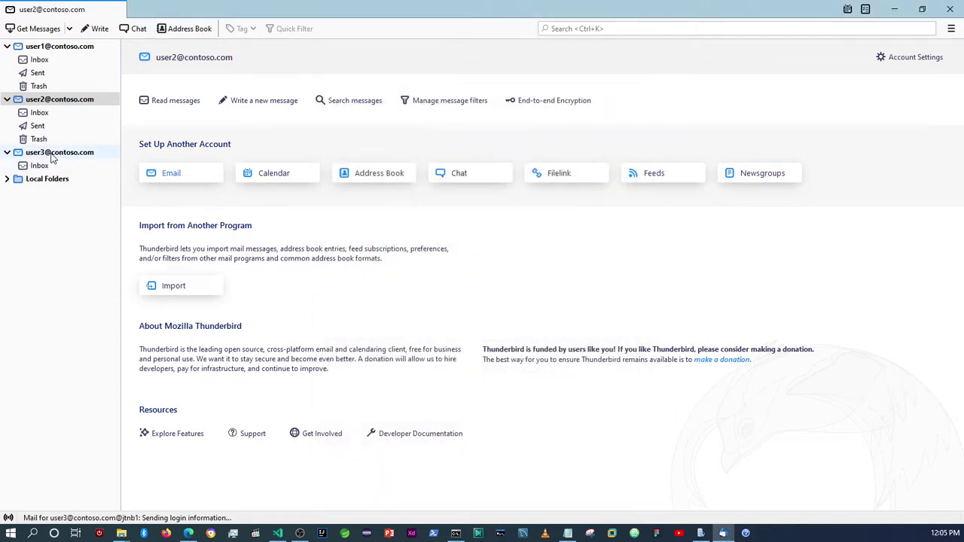
# Open Account Settings from the user2 account's context menu
pyautogui.click(54, 216)
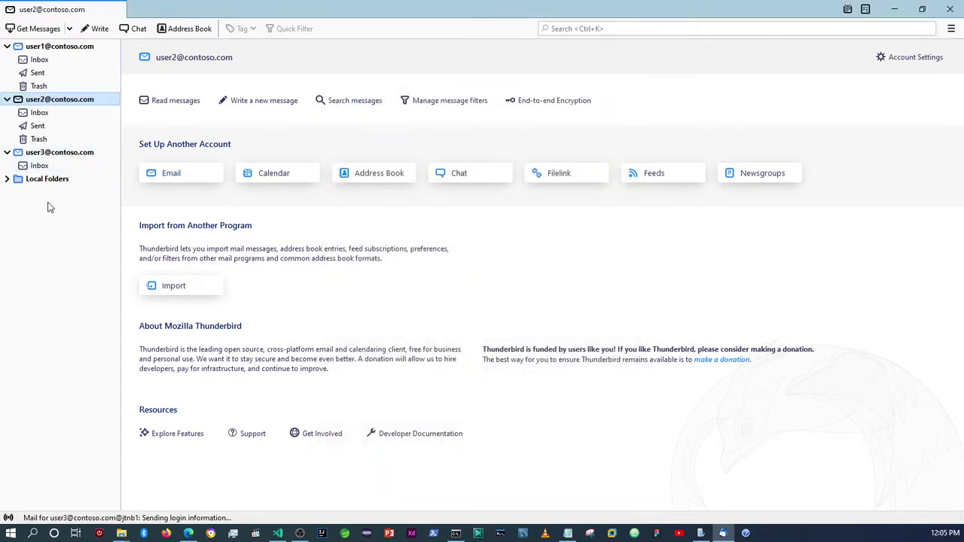
pyautogui.rightClick(47, 203)
pyautogui.click(81, 314)
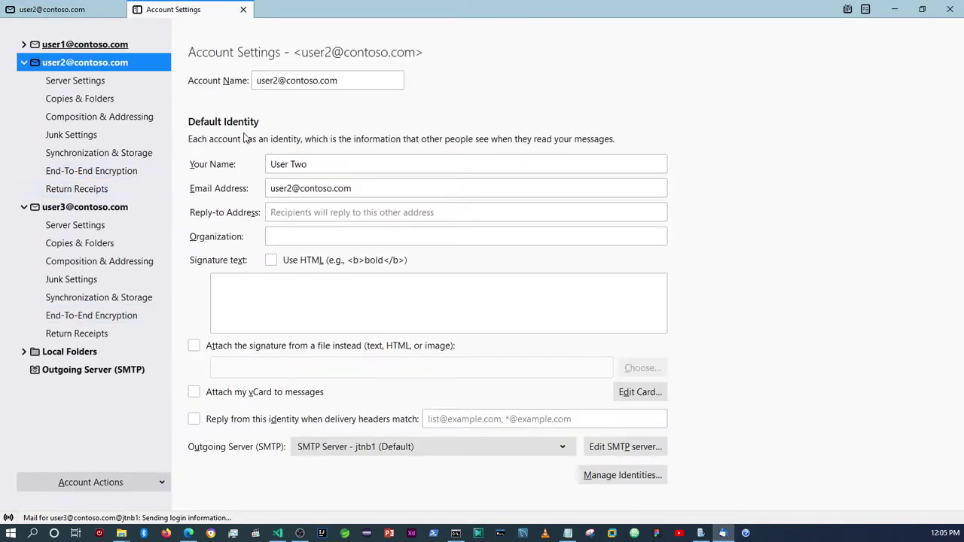
# Open the Outgoing Server (SMTP) settings and edit the jtnb1 server
pyautogui.click(91, 371)
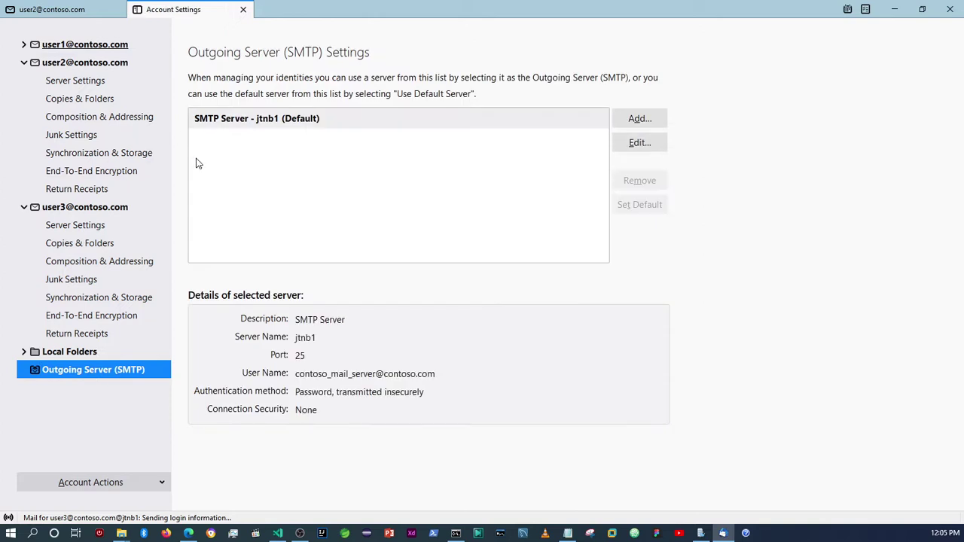
pyautogui.click(640, 144)
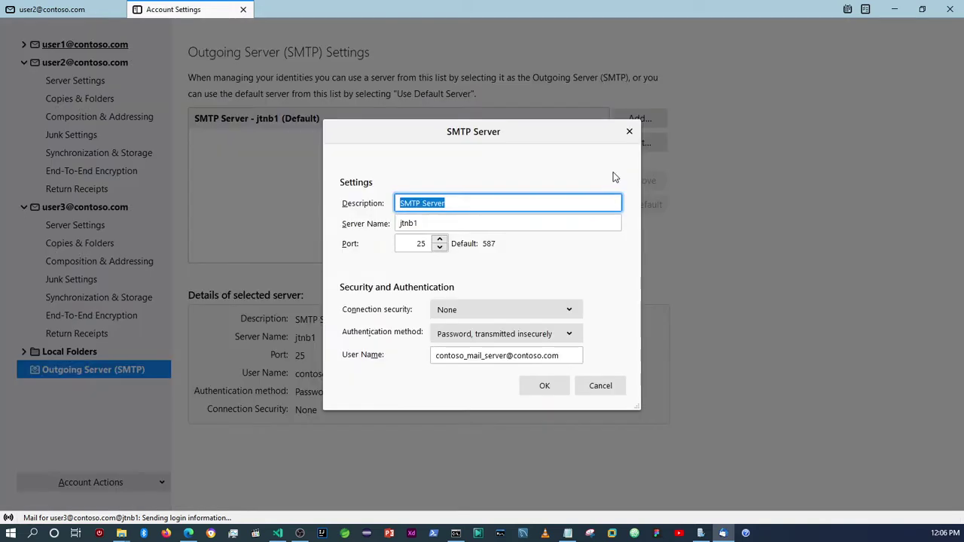
pyautogui.click(462, 202)
# Select the SMTP server's description, jtnb1 server name and login name, then bring up hMailServer Administrator
pyautogui.moveTo(462, 202); pyautogui.dragTo(376, 204)
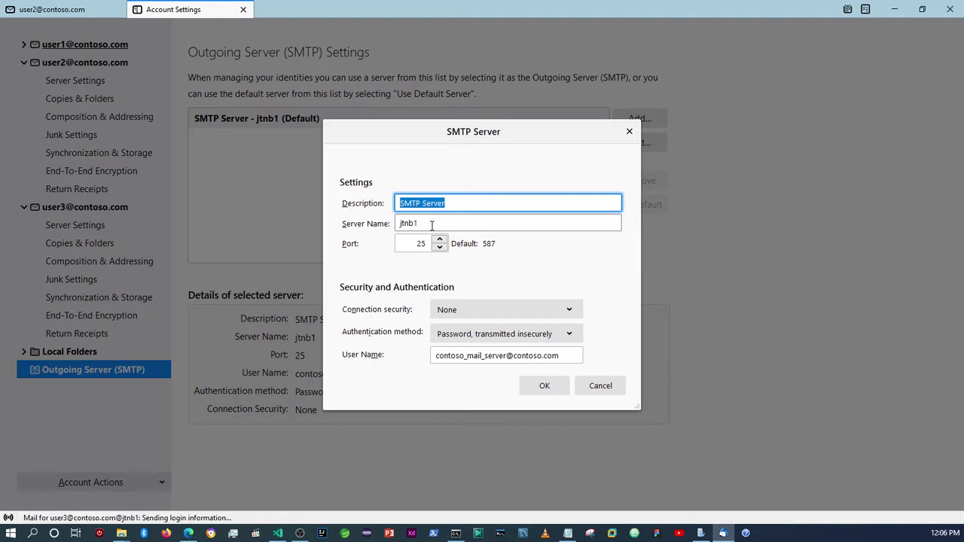
pyautogui.moveTo(432, 224); pyautogui.dragTo(366, 221)
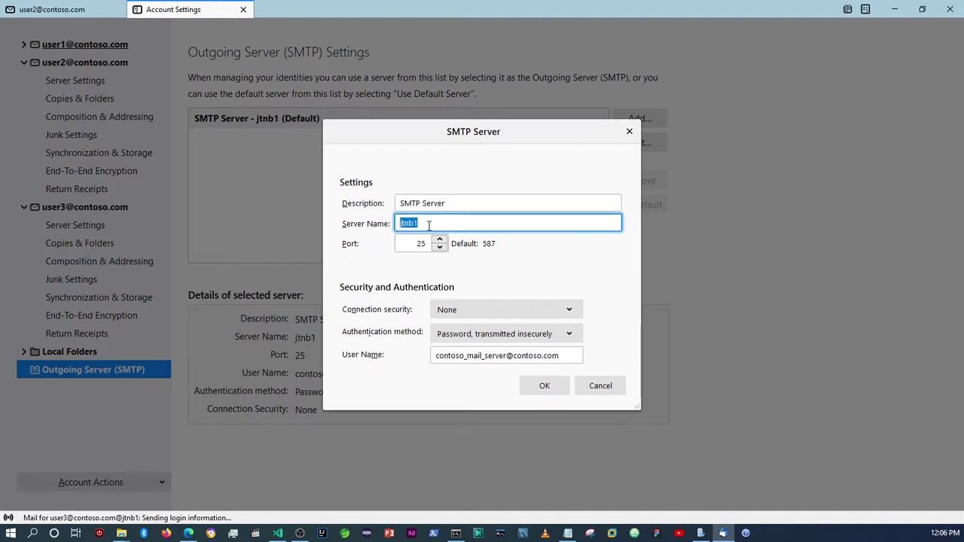
pyautogui.moveTo(436, 355); pyautogui.dragTo(563, 354)
pyautogui.moveTo(488, 359); pyautogui.dragTo(354, 200)
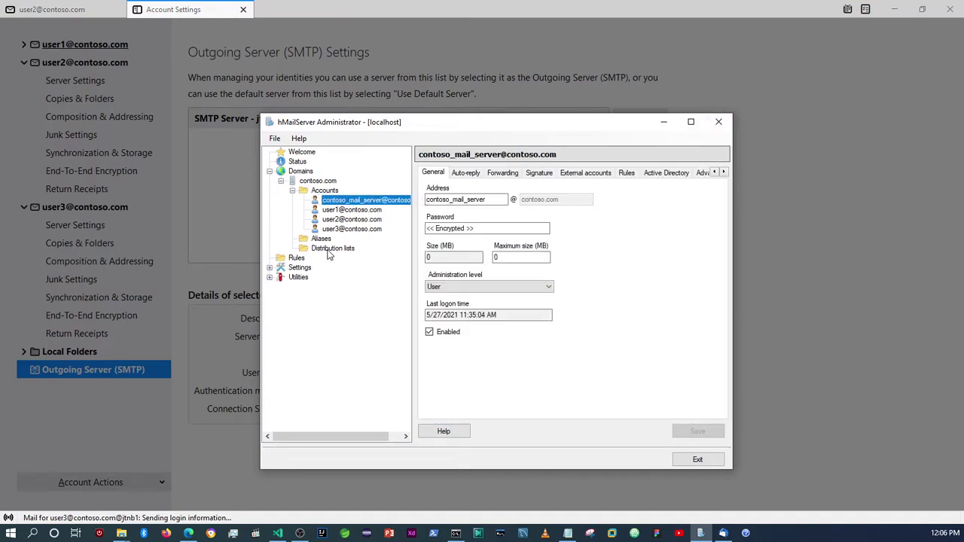
# Check the contoso_mail_server account in hMailServer, then reopen the jtnb1 SMTP editor and select its user name
pyautogui.click(699, 461)
pyautogui.click(639, 142)
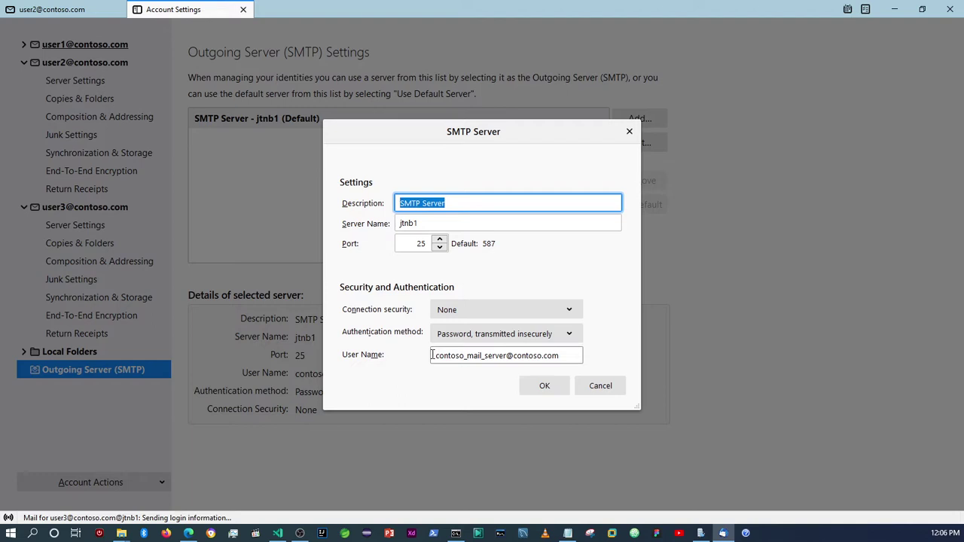
pyautogui.click(701, 533)
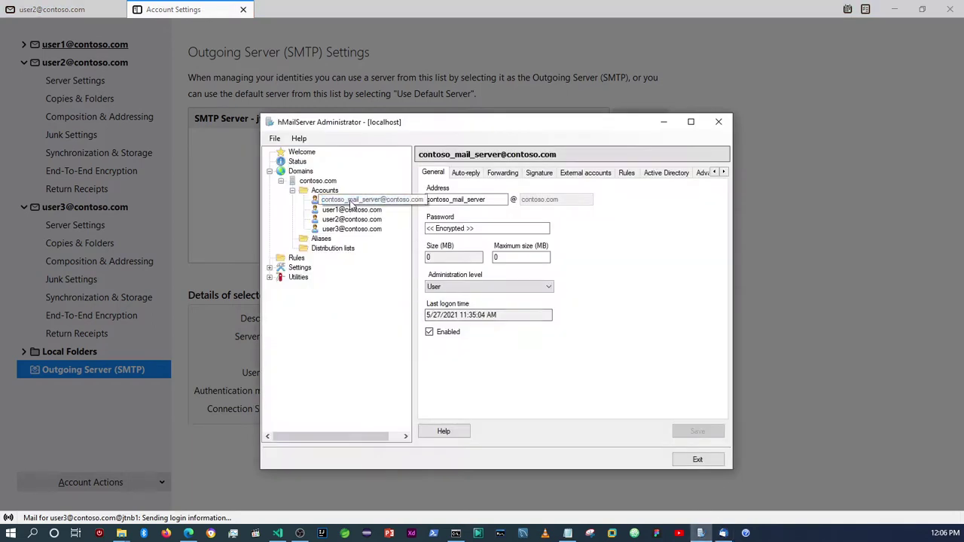
pyautogui.click(376, 199)
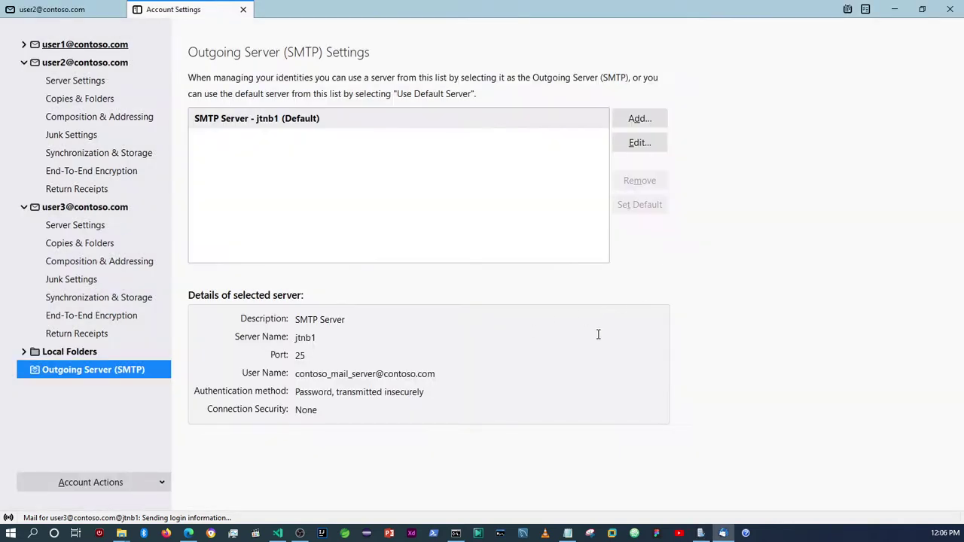
pyautogui.click(641, 143)
pyautogui.moveTo(444, 355); pyautogui.dragTo(589, 362)
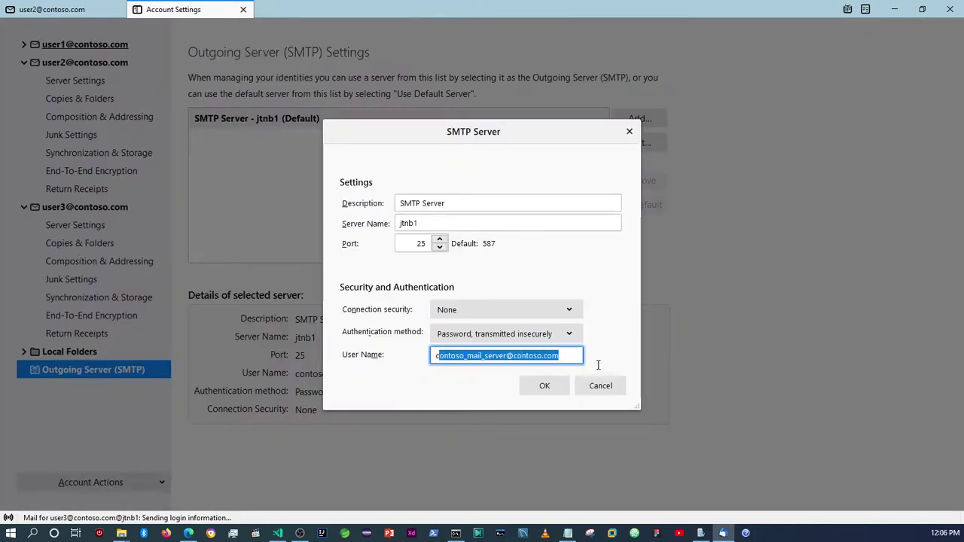
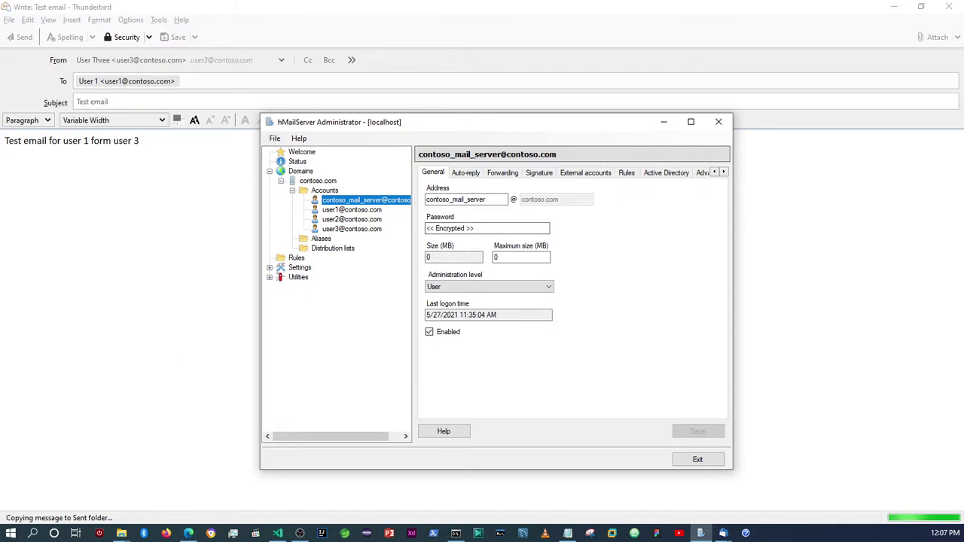
pyautogui.click(213, 128)
pyautogui.click(294, 202)
pyautogui.moveTo(294, 202); pyautogui.dragTo(123, 202)
pyautogui.click(226, 199)
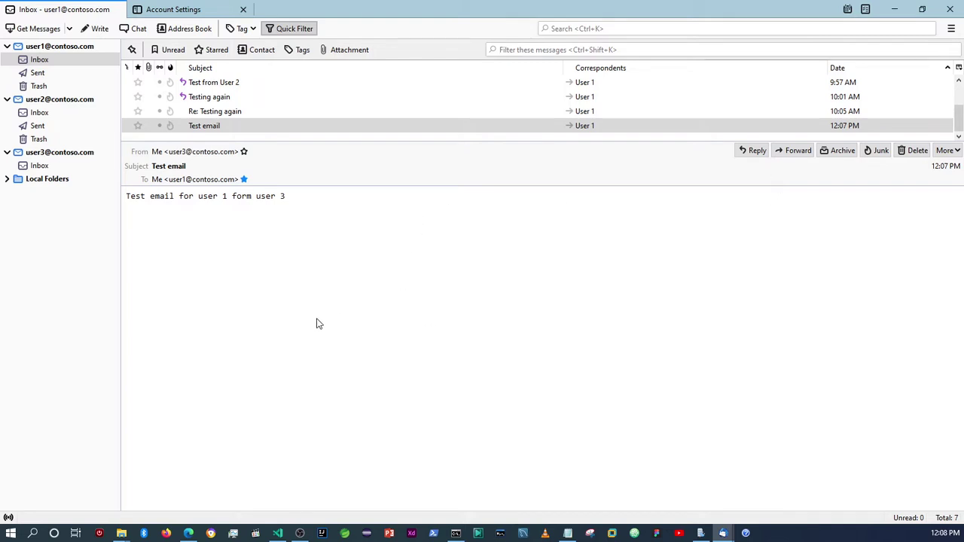
pyautogui.click(700, 534)
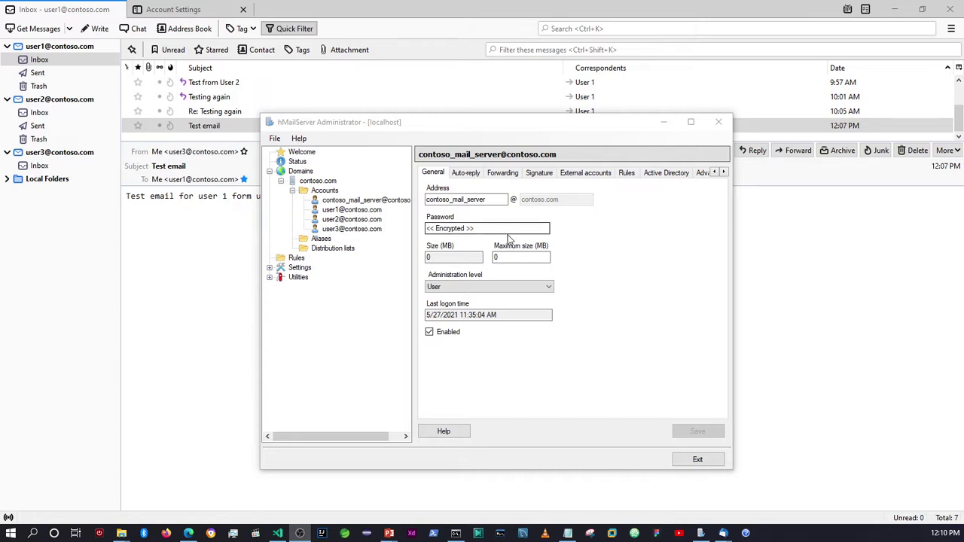
pyautogui.click(662, 122)
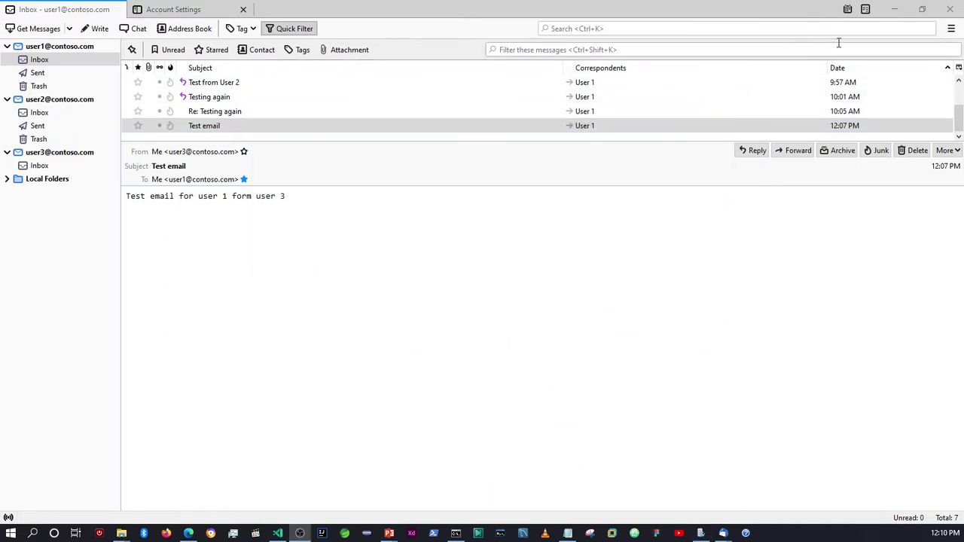